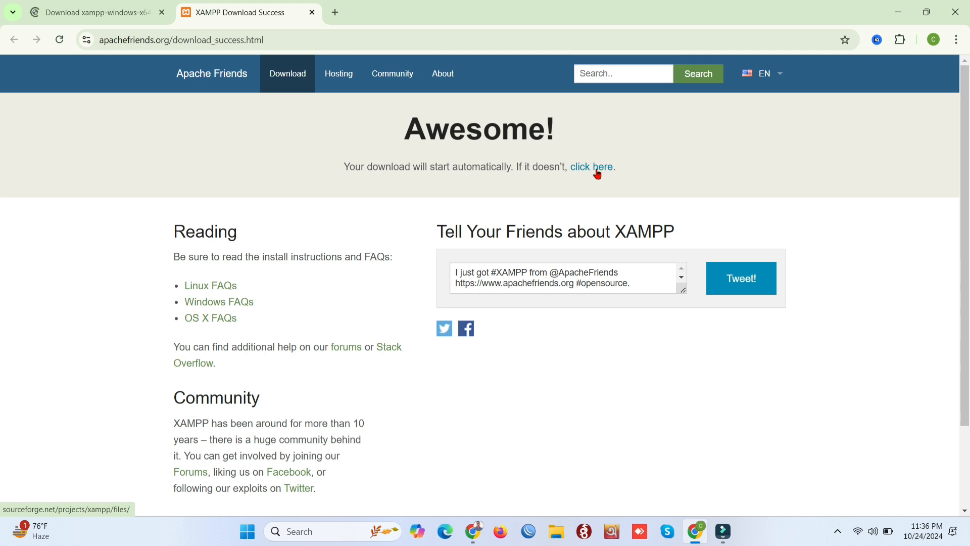
# Start the XAMPP 8.0.30 Windows installer download from SourceForge and check its progress in Downloads
pyautogui.click(596, 174)
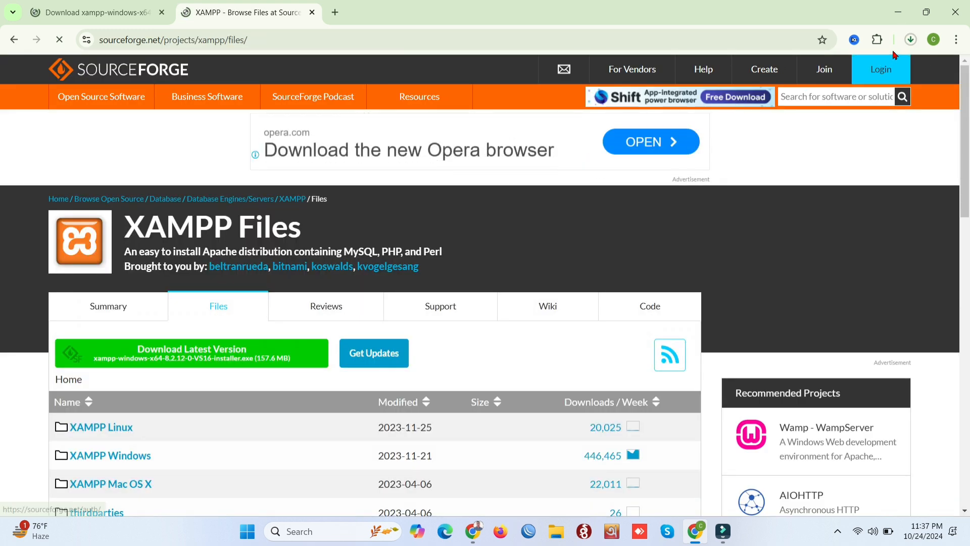
pyautogui.click(907, 44)
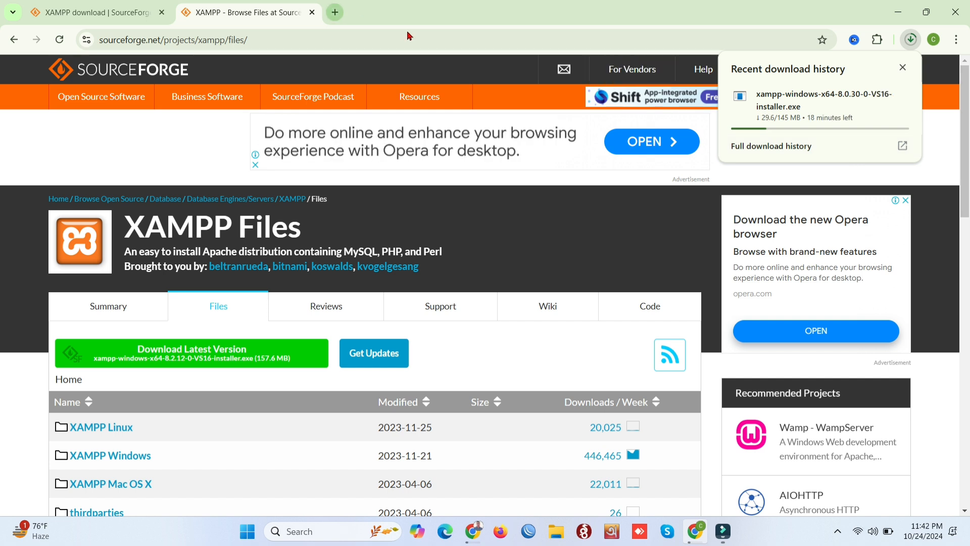
pyautogui.click(410, 17)
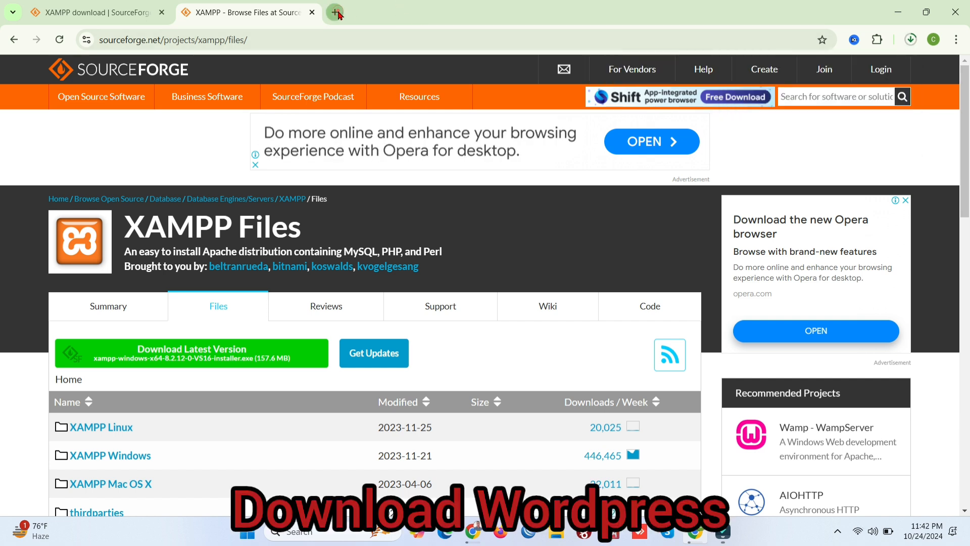
# Search 'wordpress download' in a new tab and open the official wordpress.org download page
pyautogui.click(335, 12)
pyautogui.click(335, 41)
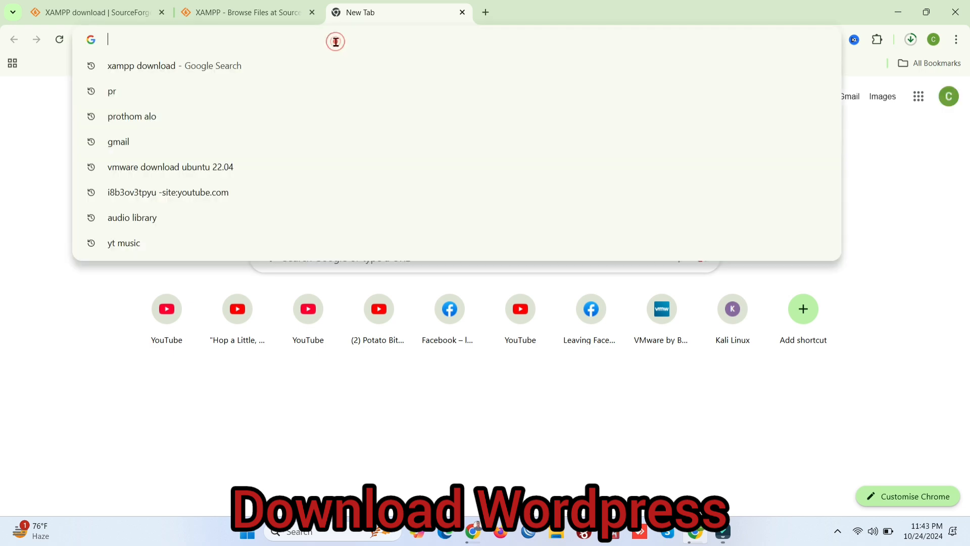
pyautogui.write('wordpre')
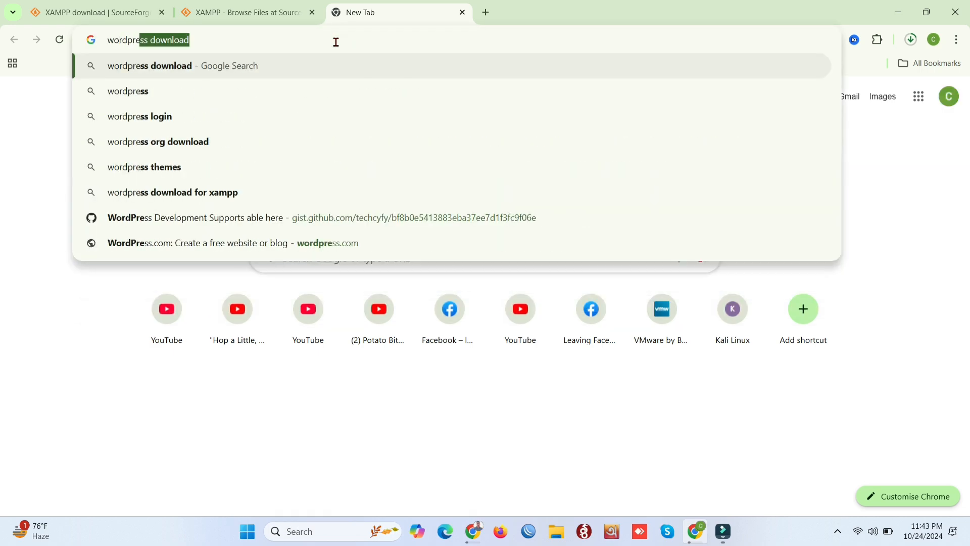
pyautogui.press('Right')
pyautogui.press('Return')
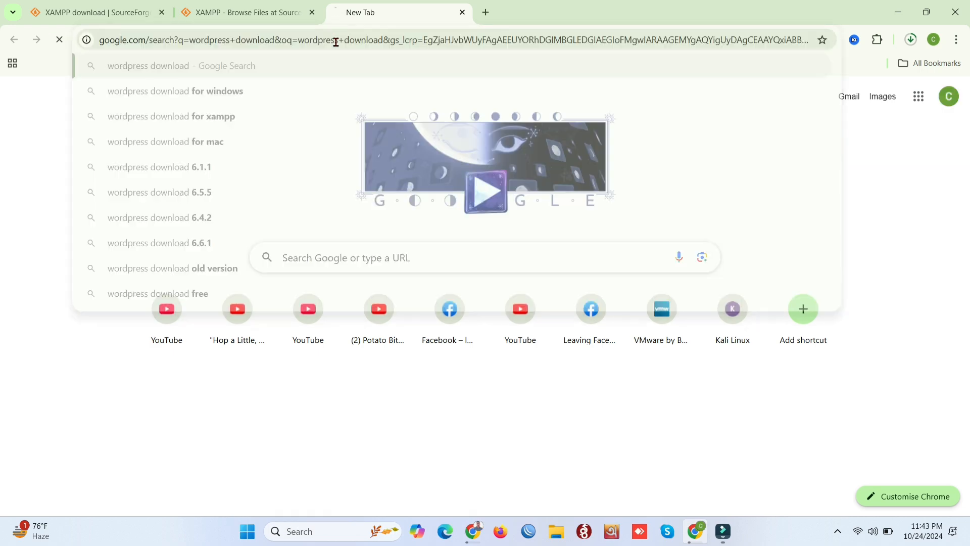
pyautogui.click(220, 196)
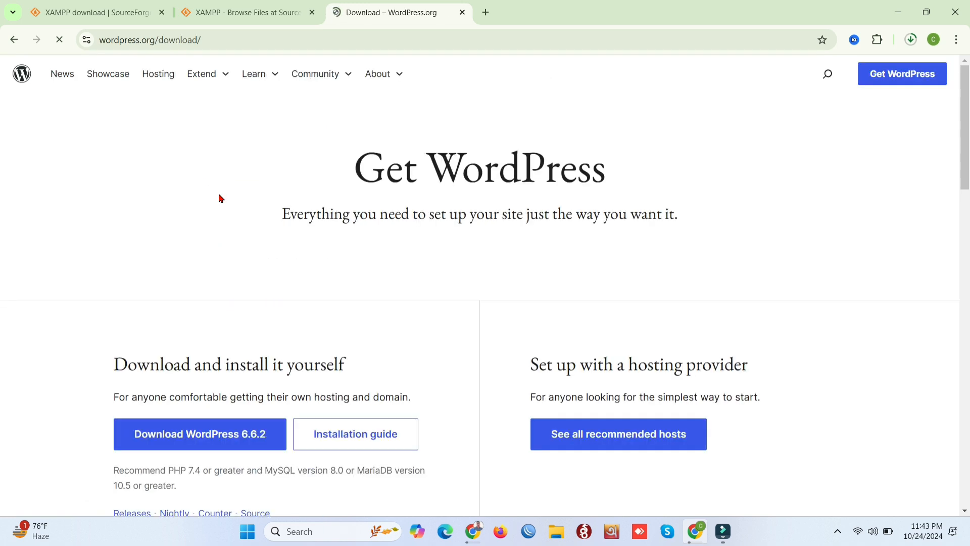
# Download WordPress 6.6.2 and check the list of downloaded files
pyautogui.scroll(-1, 220, 198)
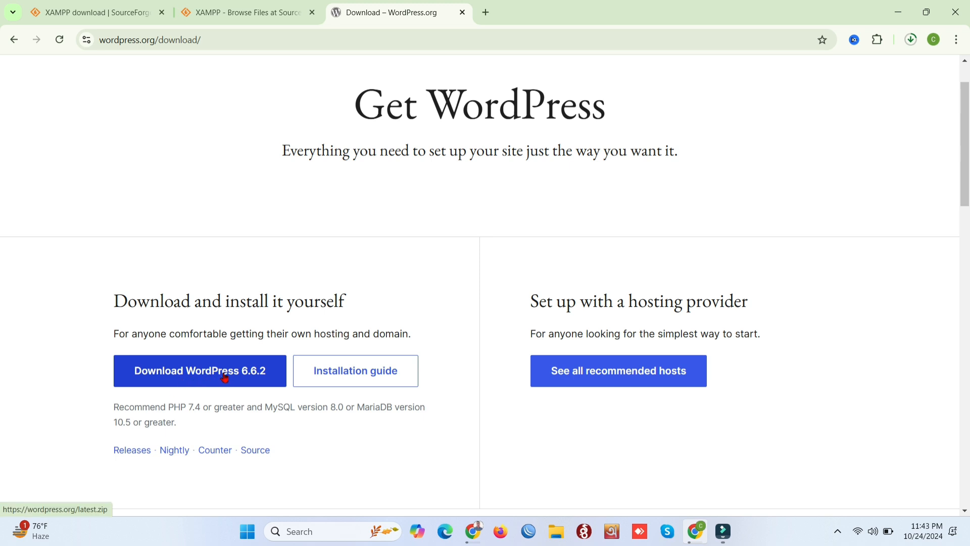
pyautogui.click(224, 377)
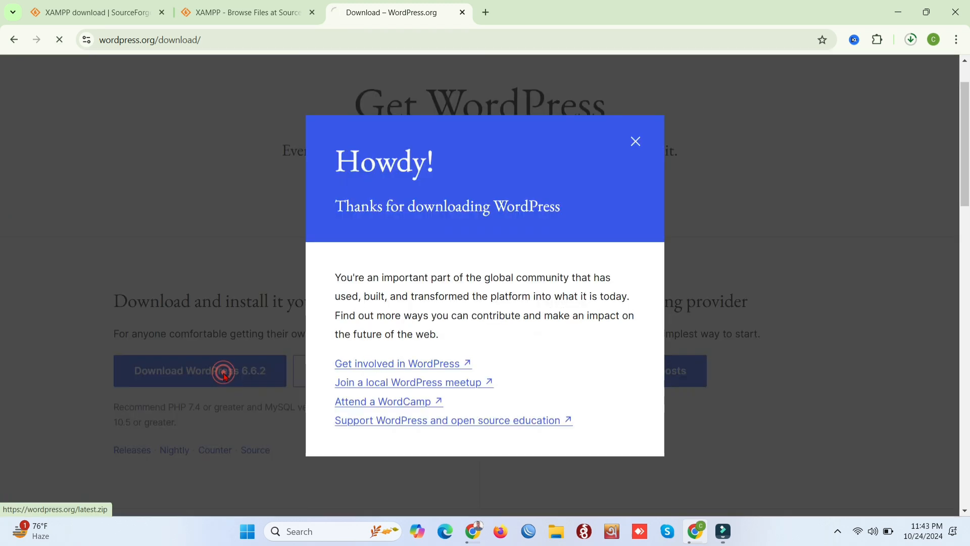
pyautogui.click(911, 39)
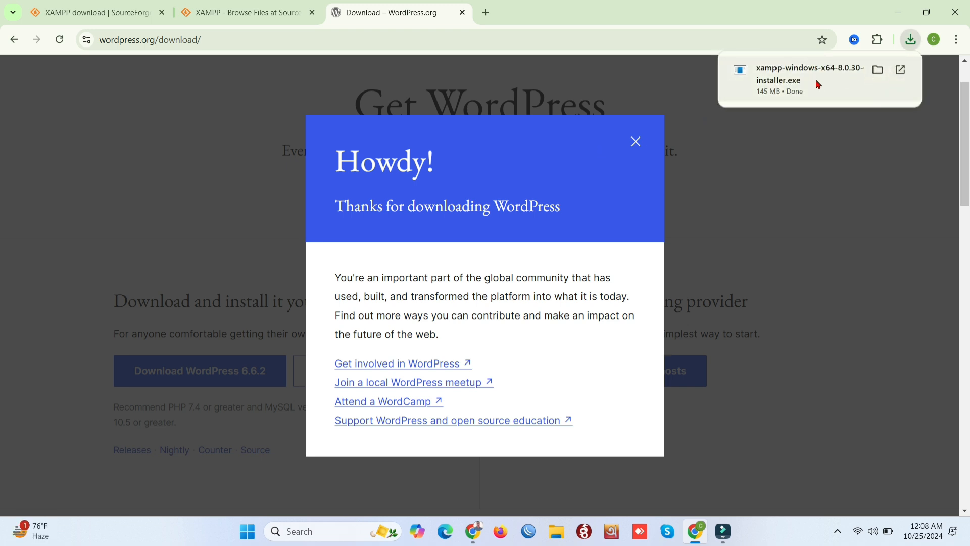
# Show the finished download in its folder and run xampp-windows-x64-8.0.30-0-VS16-installer.exe
pyautogui.click(877, 71)
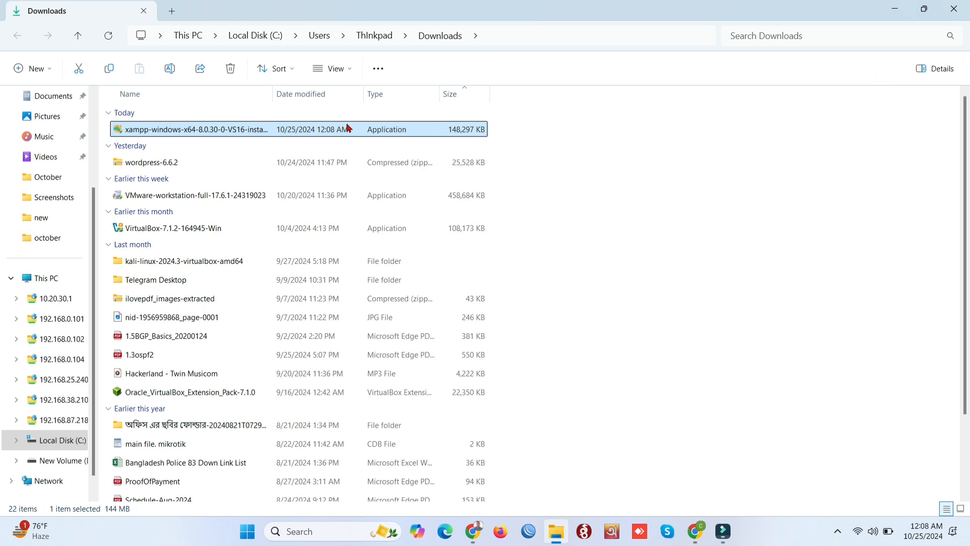
pyautogui.doubleClick(237, 129)
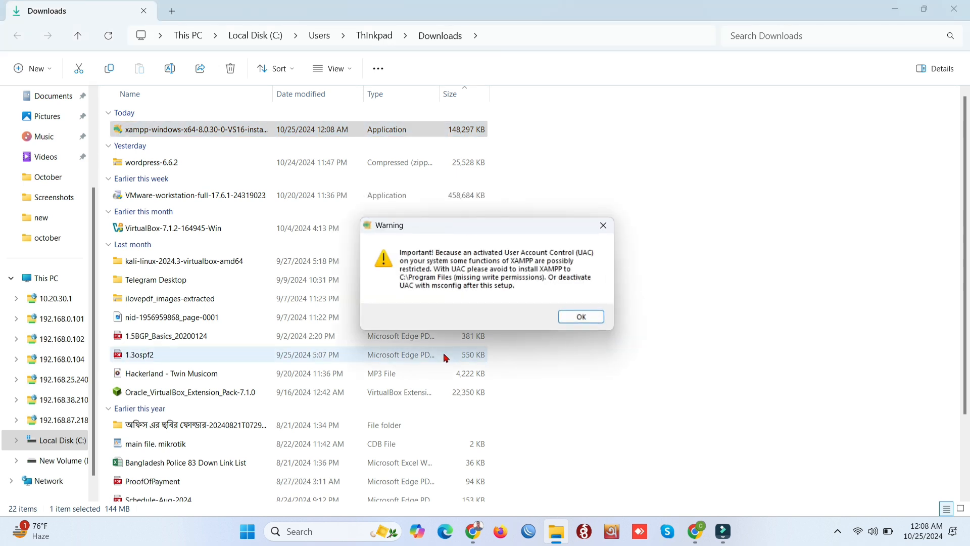
# Install XAMPP into C:\xampp with default components and English, then finish the setup wizard
pyautogui.click(576, 316)
pyautogui.click(553, 387)
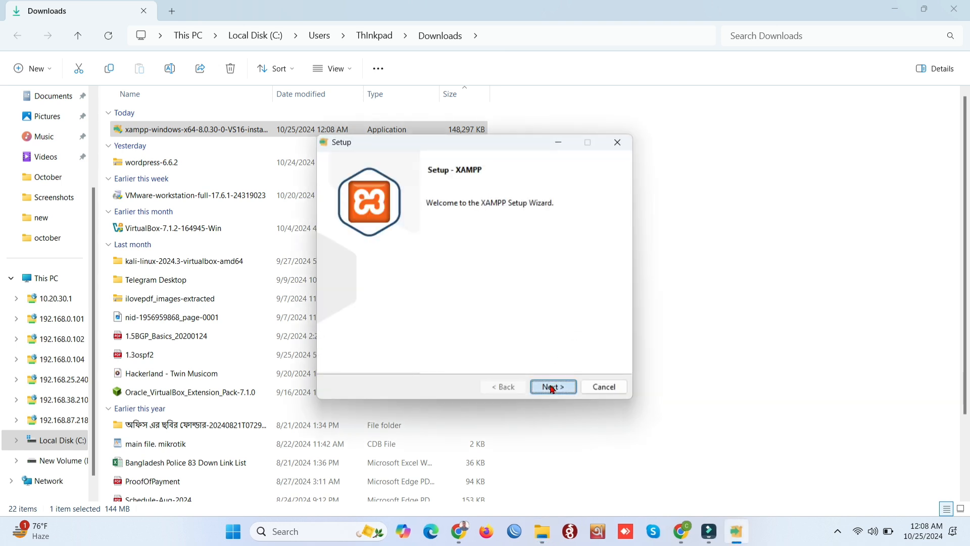
pyautogui.click(552, 387)
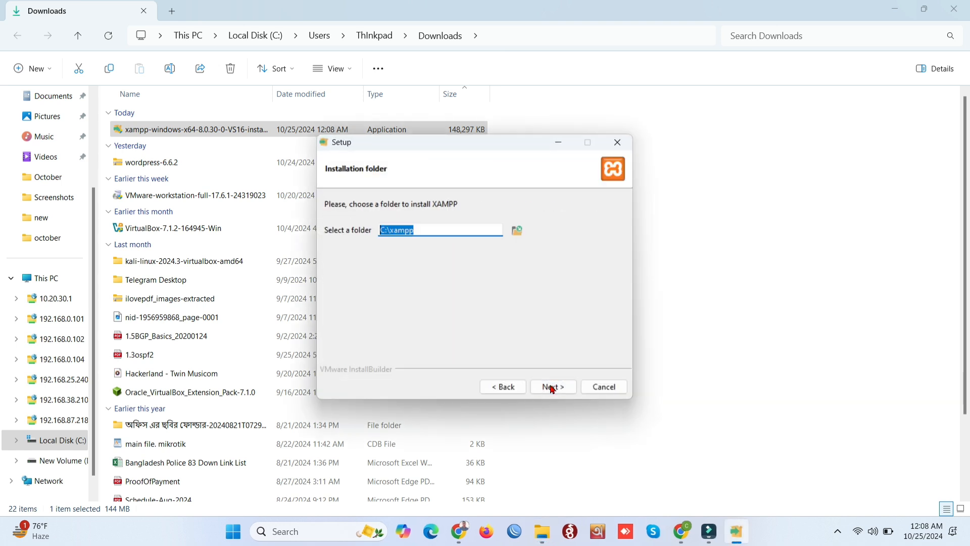
pyautogui.click(553, 386)
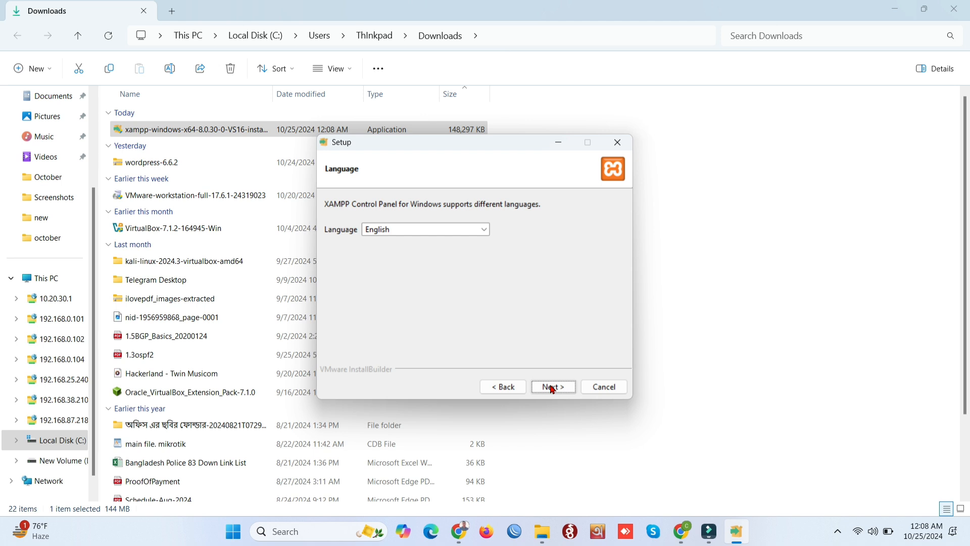
pyautogui.click(552, 386)
pyautogui.click(552, 386)
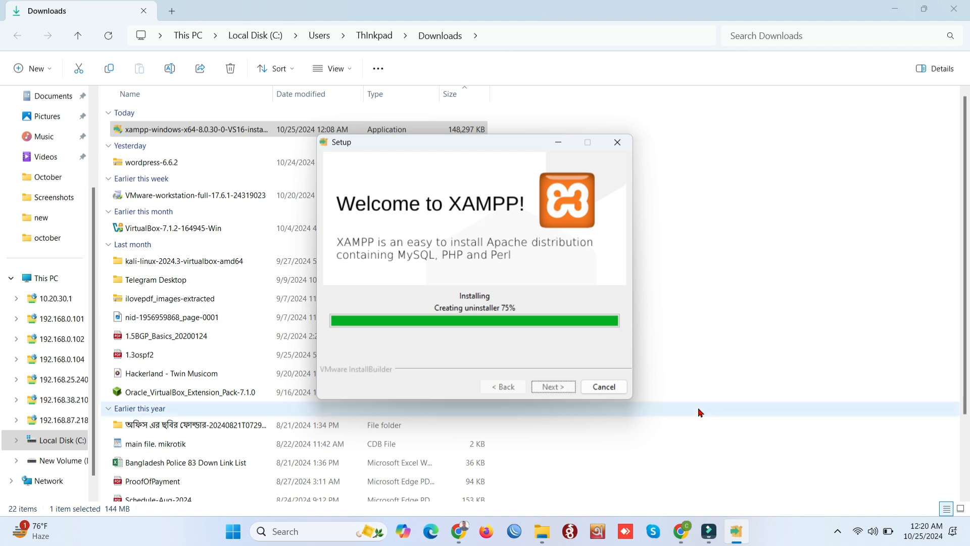
pyautogui.click(559, 386)
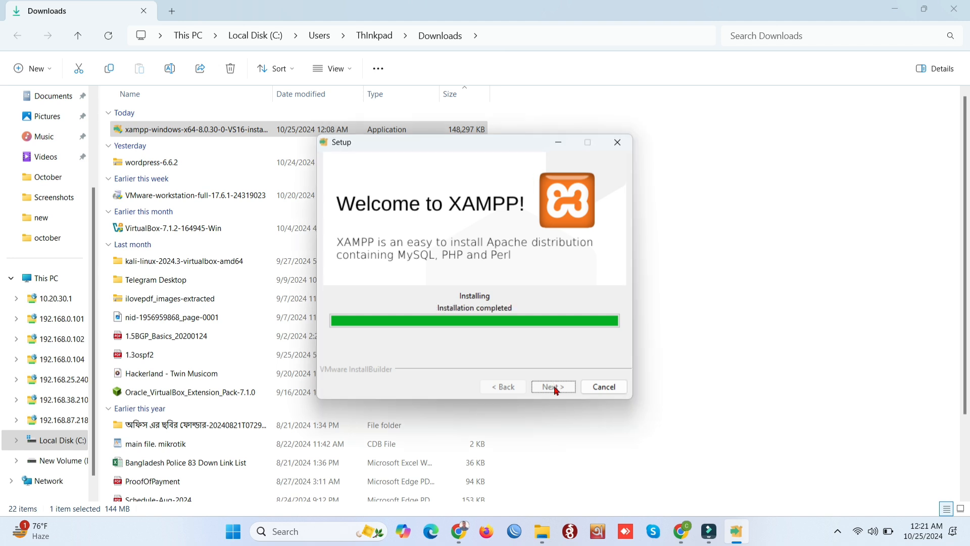
pyautogui.click(554, 386)
pyautogui.click(555, 386)
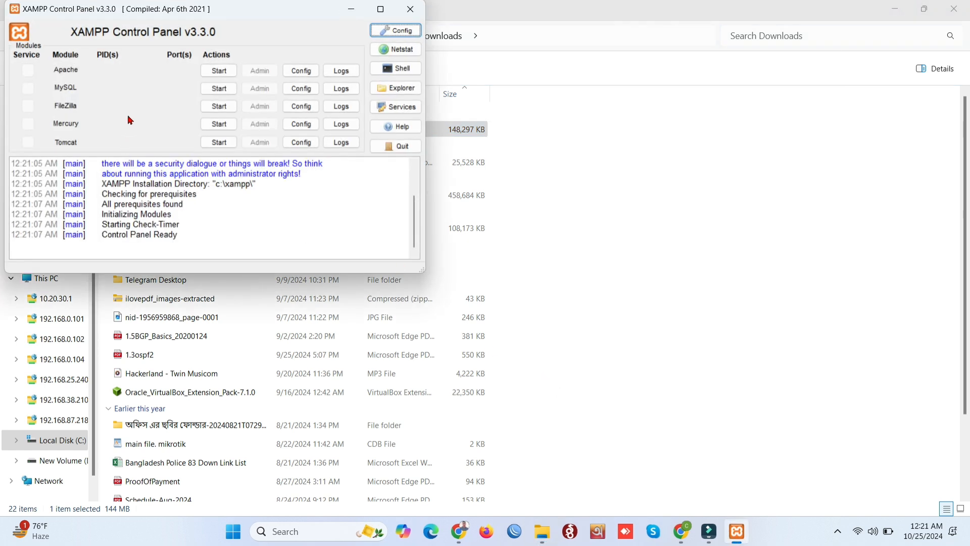
# Start Apache and MySQL in XAMPP Control Panel, then minimize the panel
pyautogui.click(216, 73)
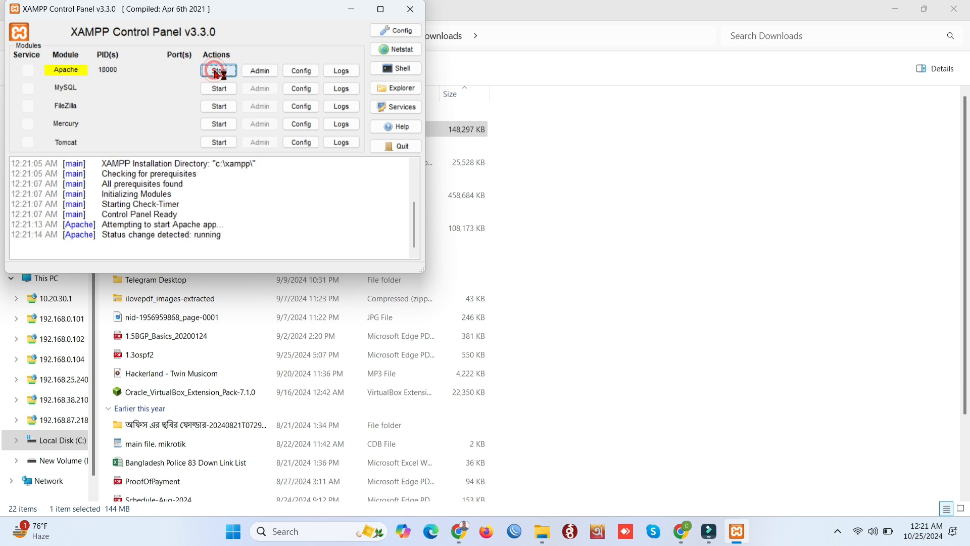
pyautogui.click(223, 92)
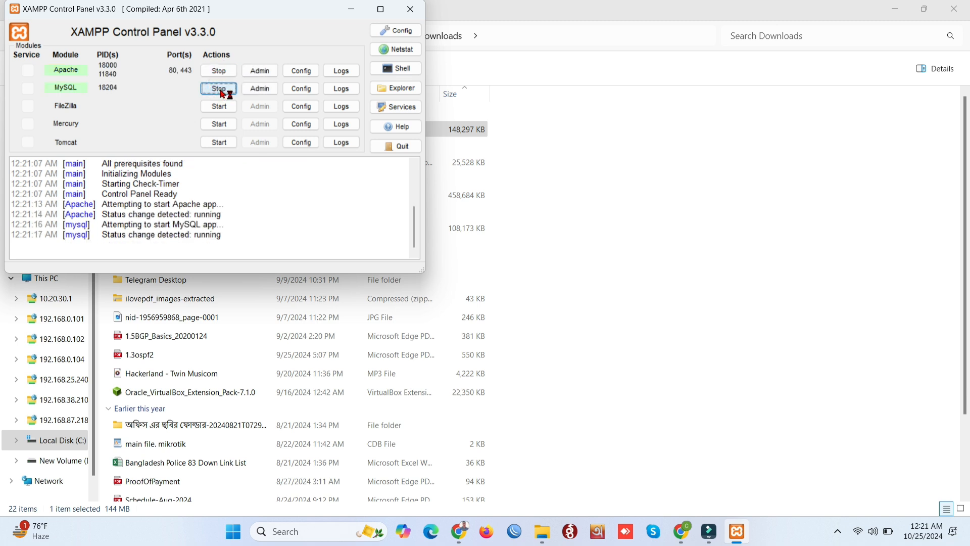
pyautogui.click(361, 12)
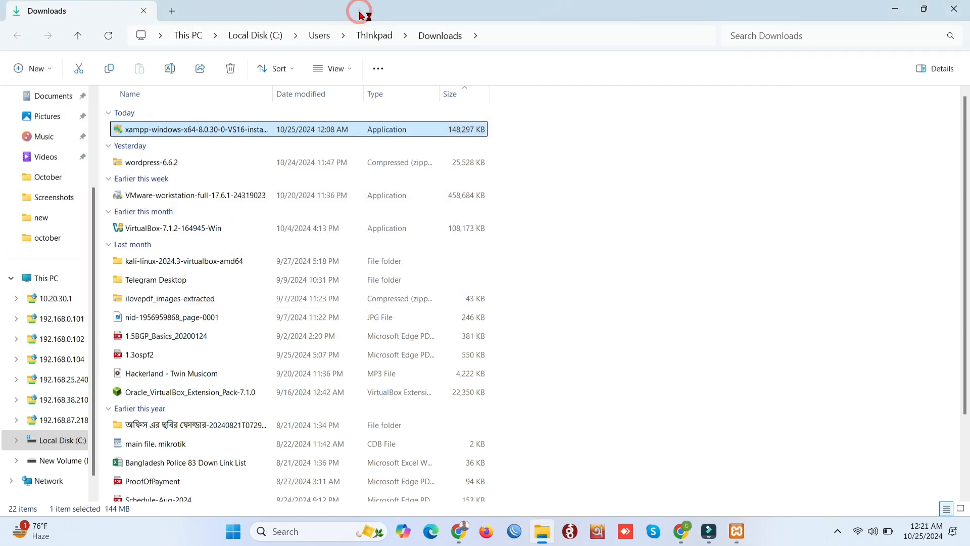
# Extract wordpress-6.6.2.zip into the suggested wordpress-6.6.2 folder
pyautogui.click(202, 164)
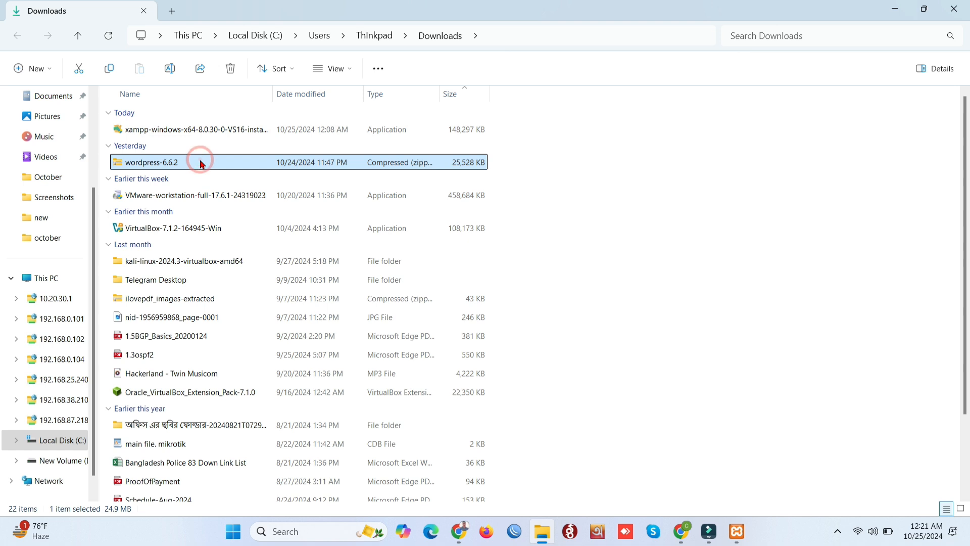
pyautogui.rightClick(201, 164)
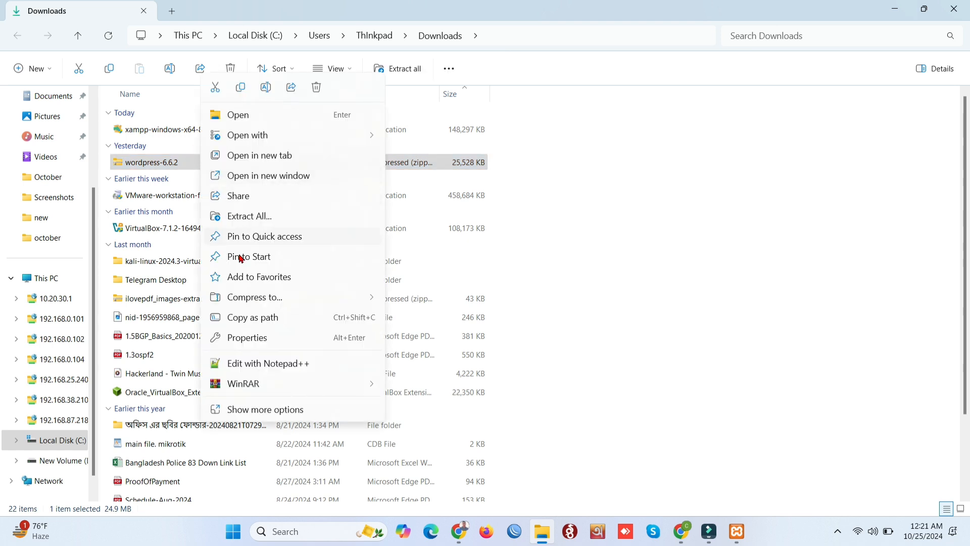
pyautogui.click(248, 216)
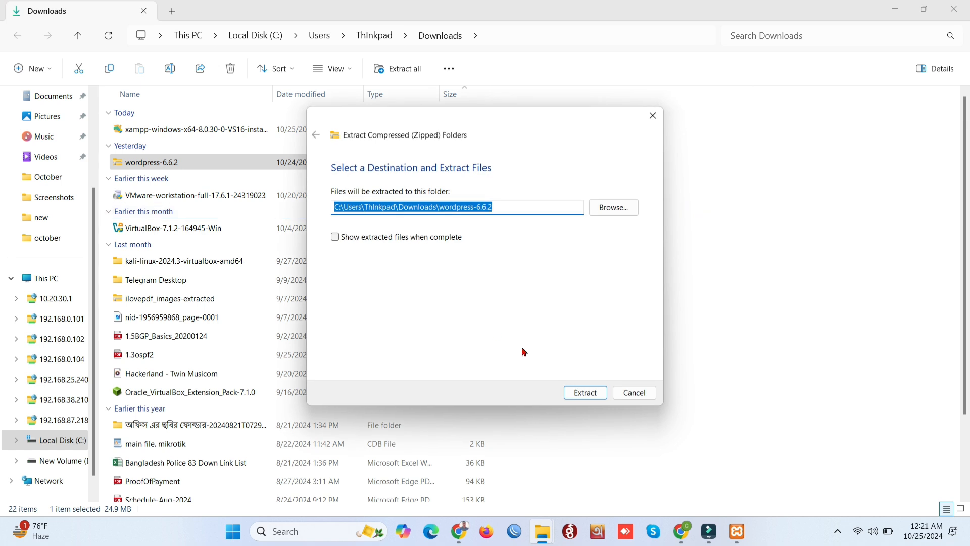
pyautogui.click(568, 391)
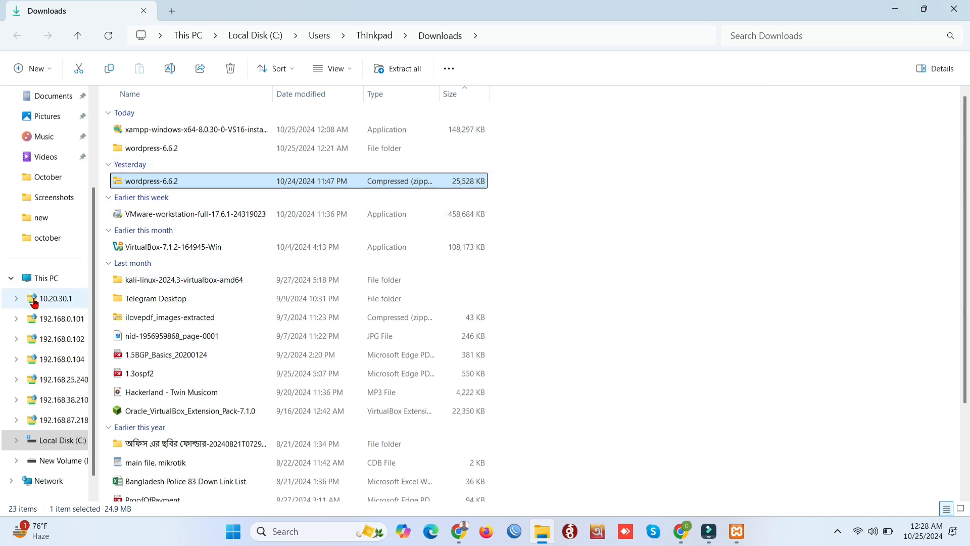
# Copy the wordpress folder from inside the extracted wordpress-6.6.2 folder
pyautogui.doubleClick(248, 150)
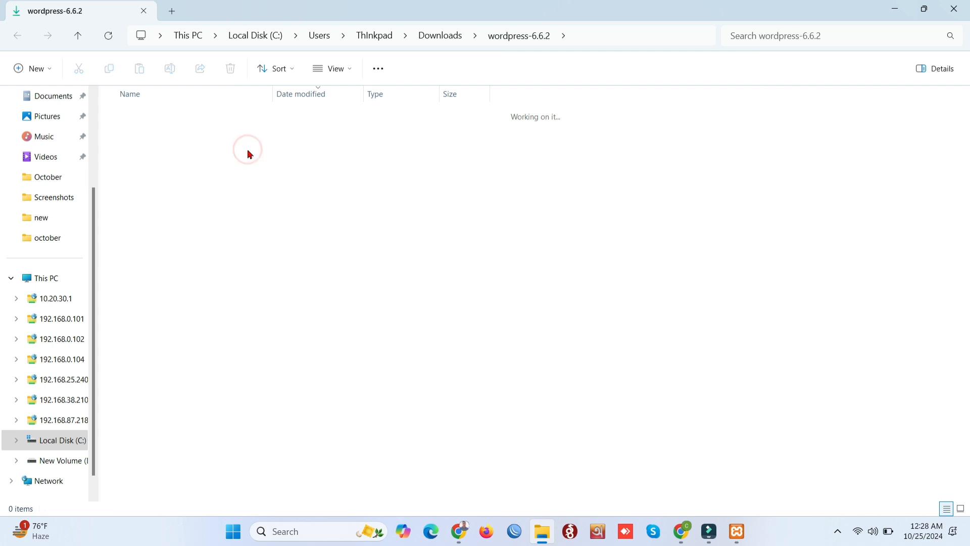
pyautogui.click(187, 132)
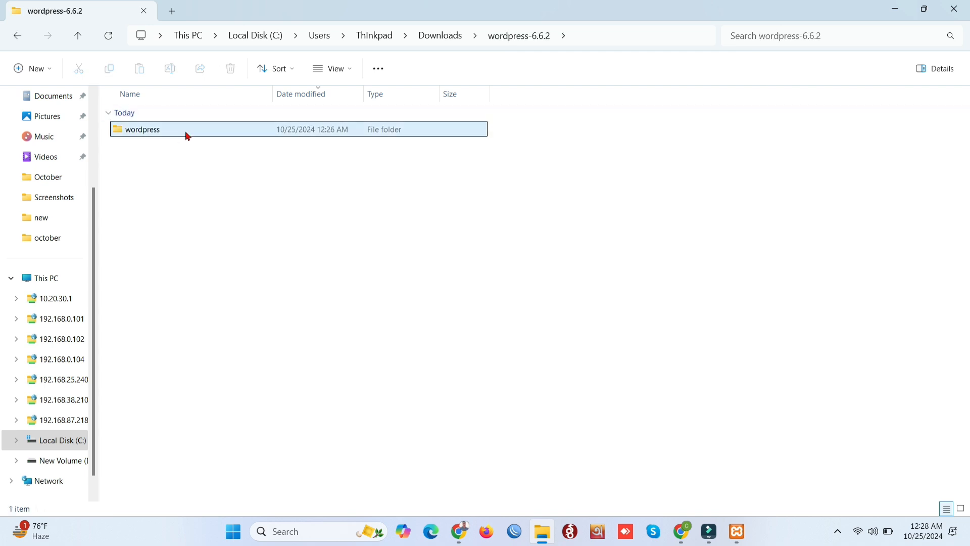
pyautogui.rightClick(188, 135)
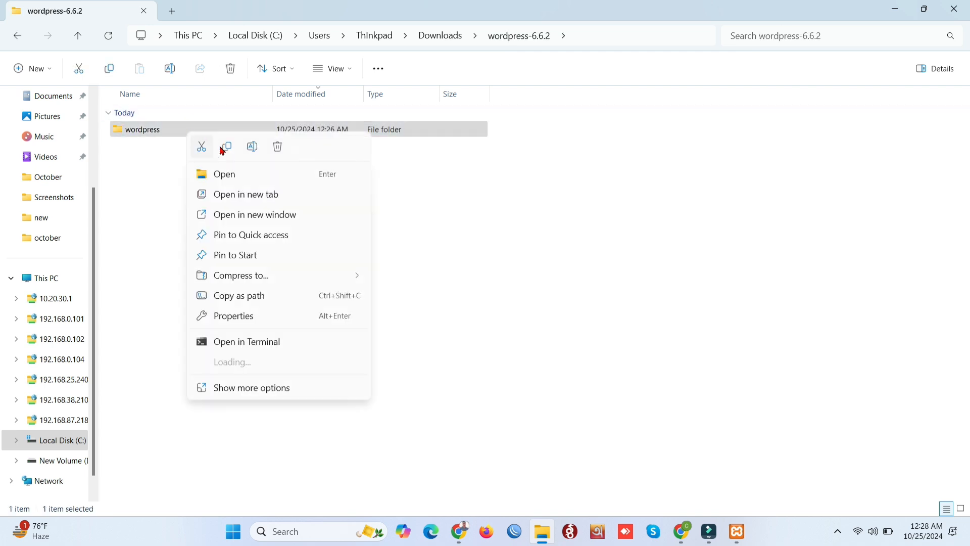
pyautogui.click(227, 147)
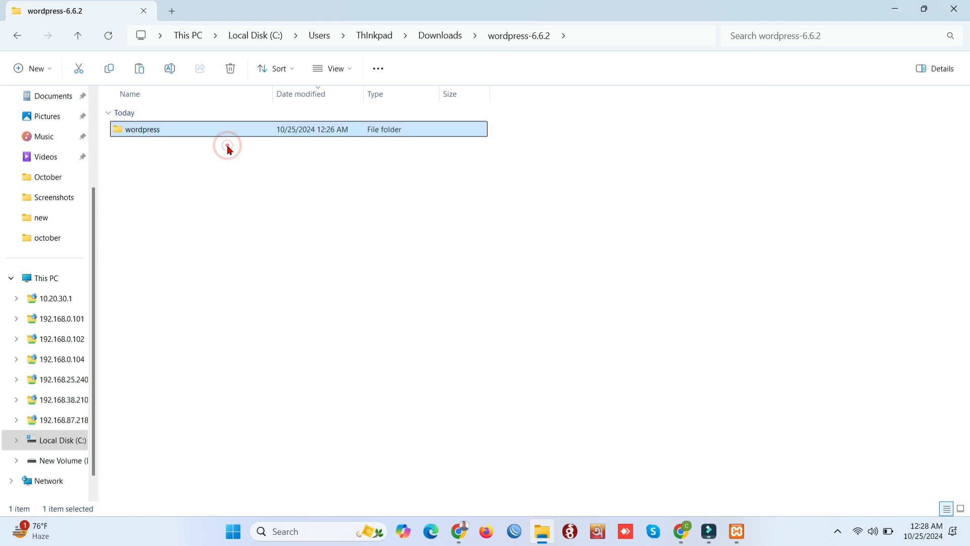
pyautogui.click(45, 276)
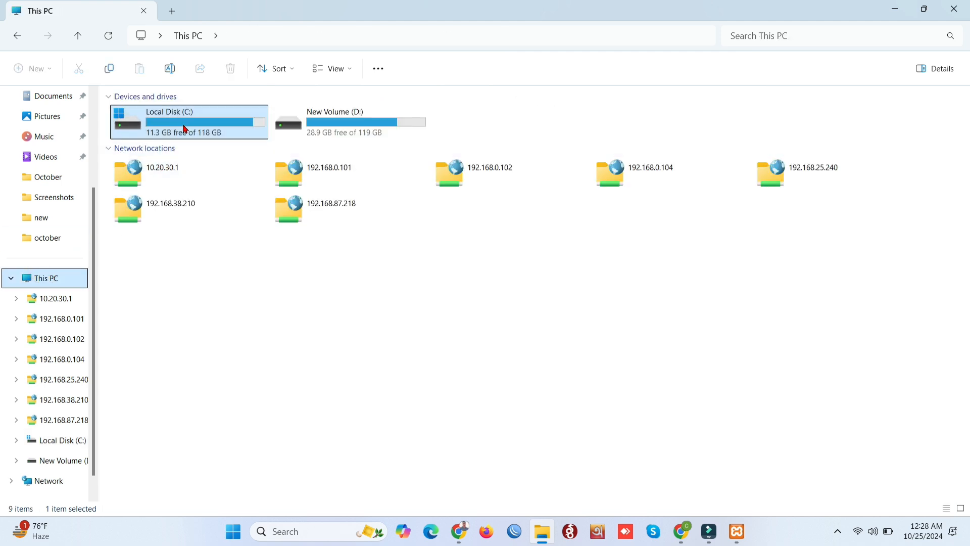
# Go to C:\xampp\htdocs and paste the wordpress folder there
pyautogui.doubleClick(185, 129)
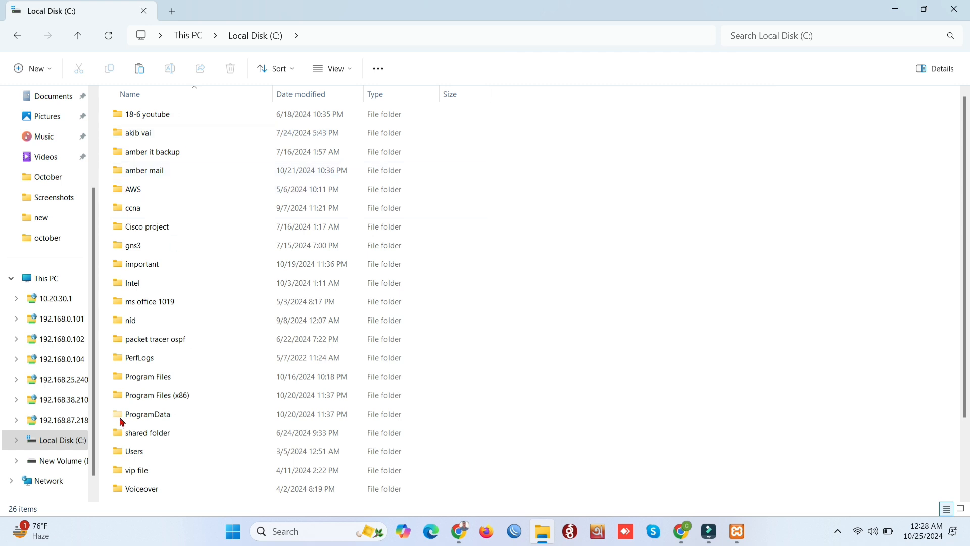
pyautogui.scroll(-2, 125, 455)
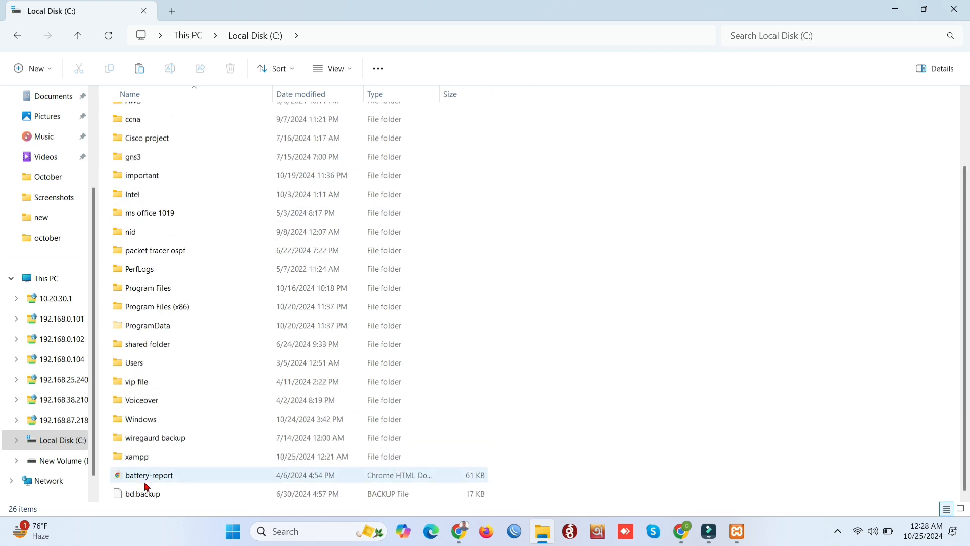
pyautogui.doubleClick(195, 458)
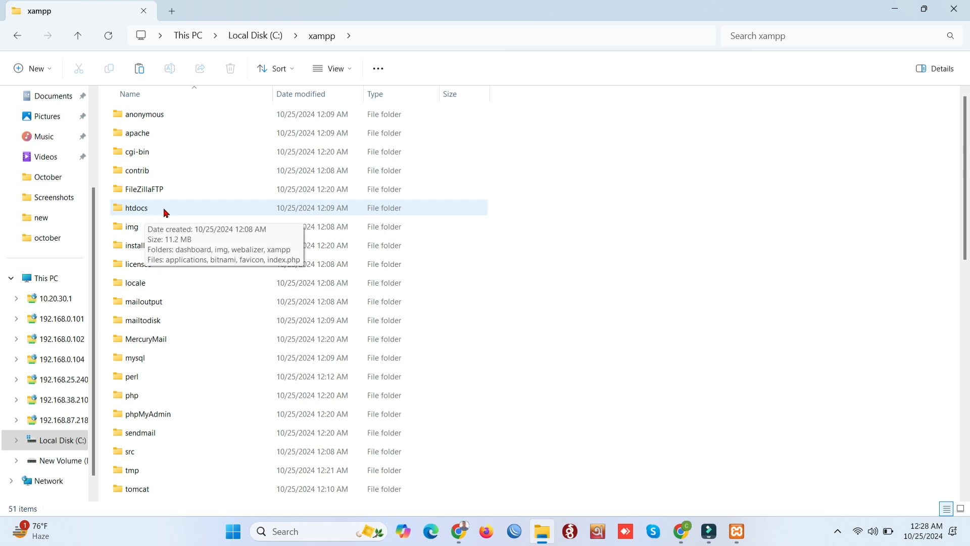
pyautogui.doubleClick(166, 209)
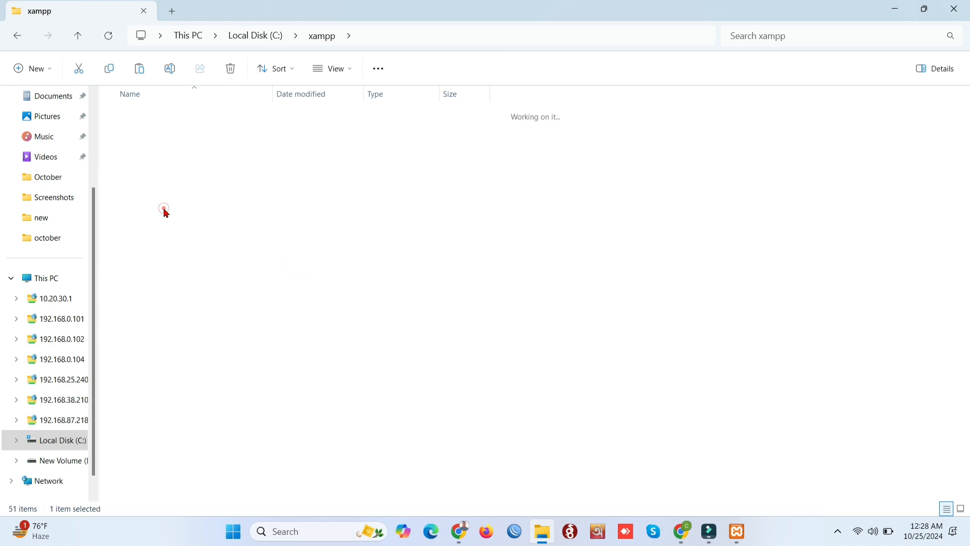
pyautogui.rightClick(187, 280)
pyautogui.click(203, 294)
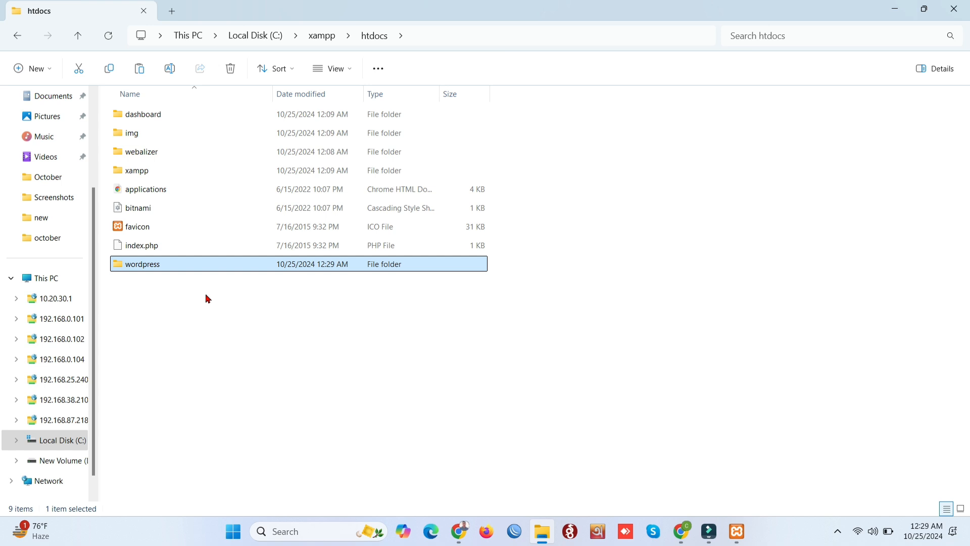
# Bring up XAMPP Control Panel and launch phpMyAdmin from MySQL's Admin button
pyautogui.click(750, 535)
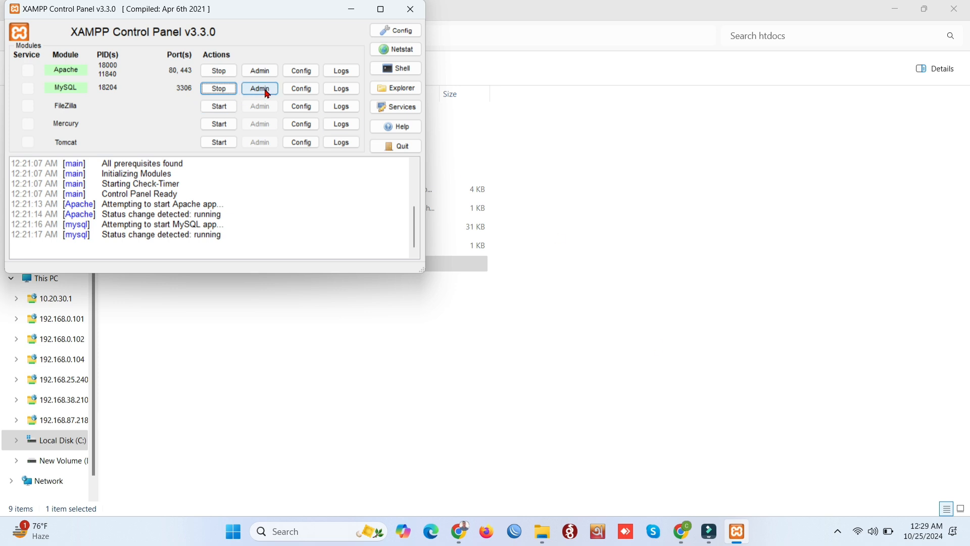
pyautogui.click(267, 94)
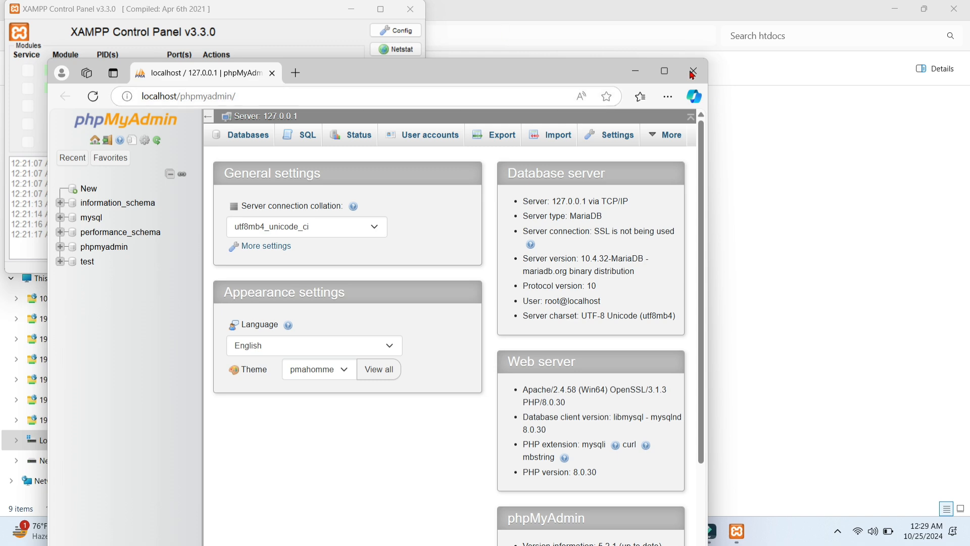
# Maximize the browser and create an empty database named 'wordpress' in phpMyAdmin
pyautogui.click(663, 71)
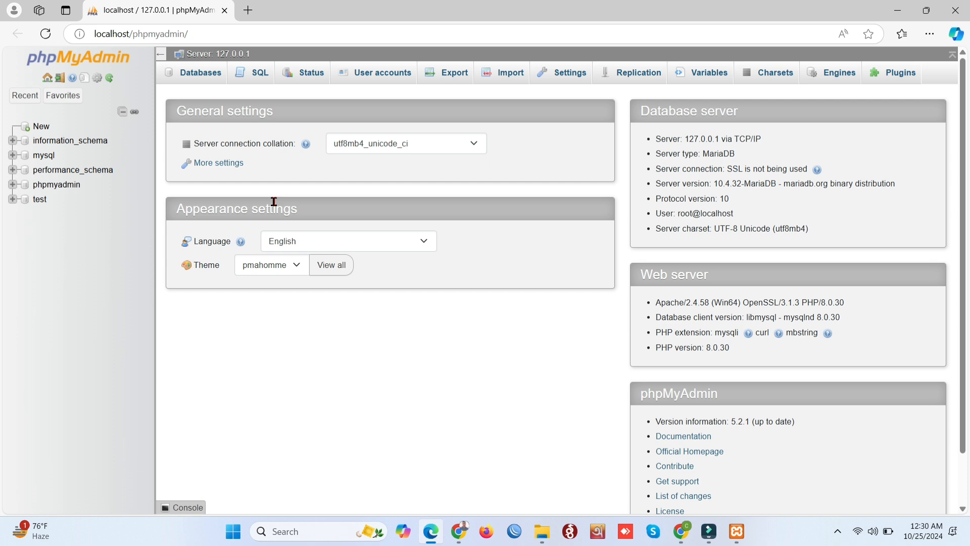
pyautogui.click(49, 129)
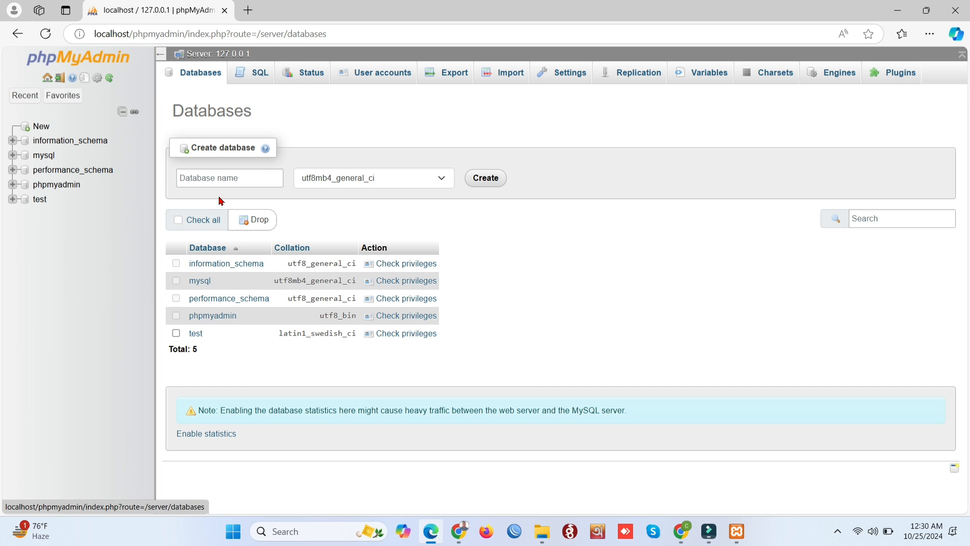
pyautogui.click(228, 178)
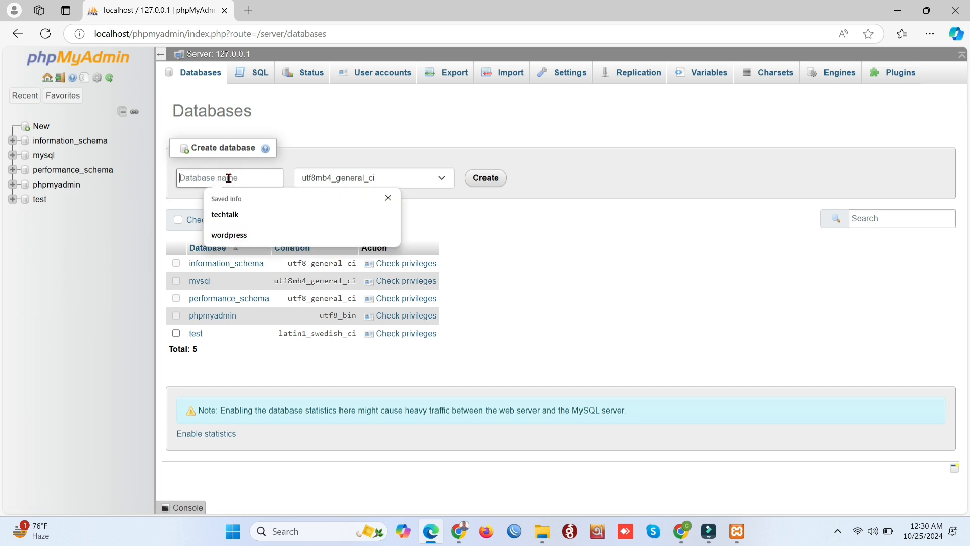
pyautogui.write('word')
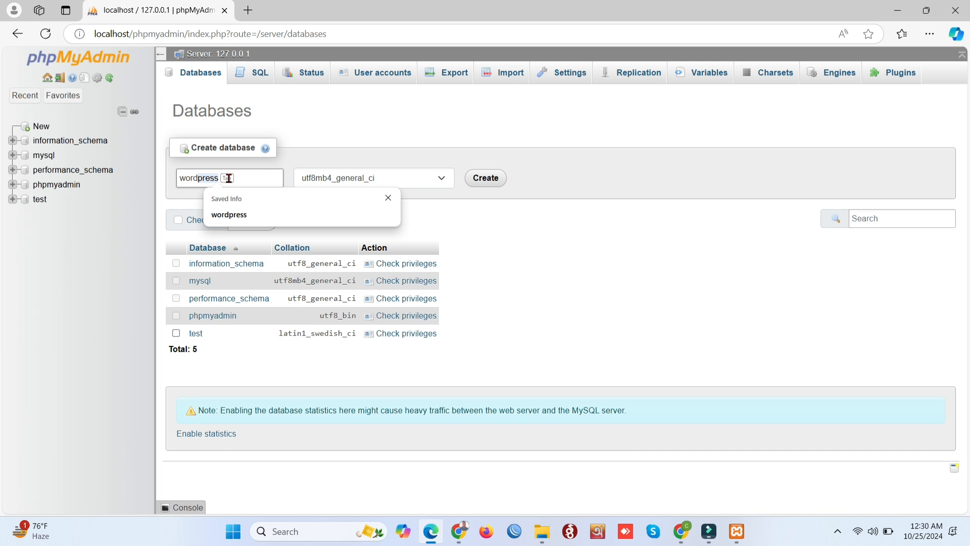
pyautogui.write('press')
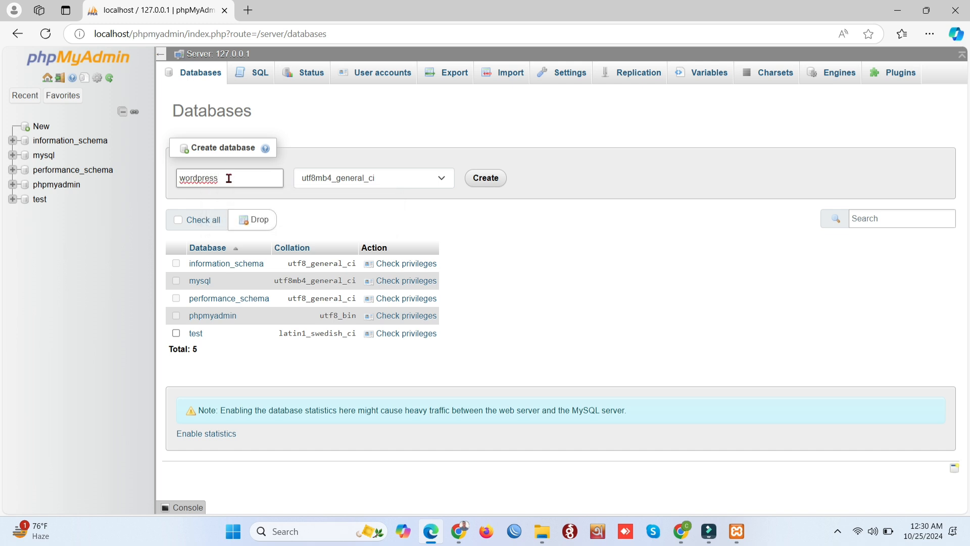
pyautogui.click(491, 186)
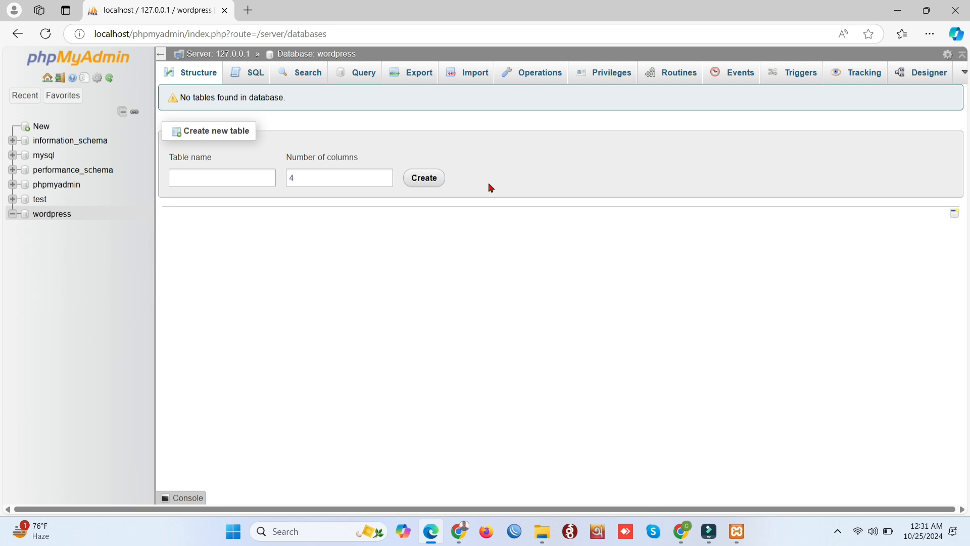
# Load localhost/wordpress in a new Edge tab, dropping the /wp-admin autocomplete
pyautogui.click(247, 11)
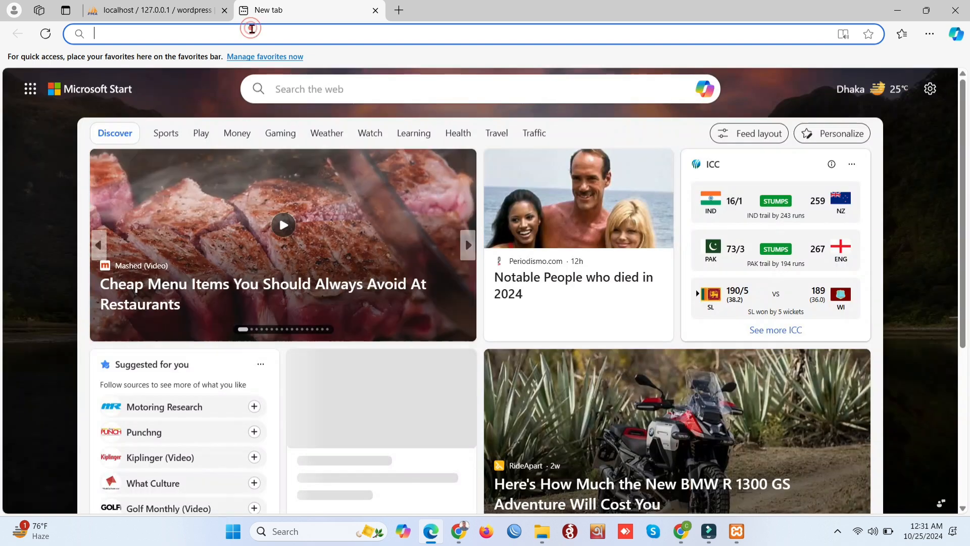
pyautogui.write('local')
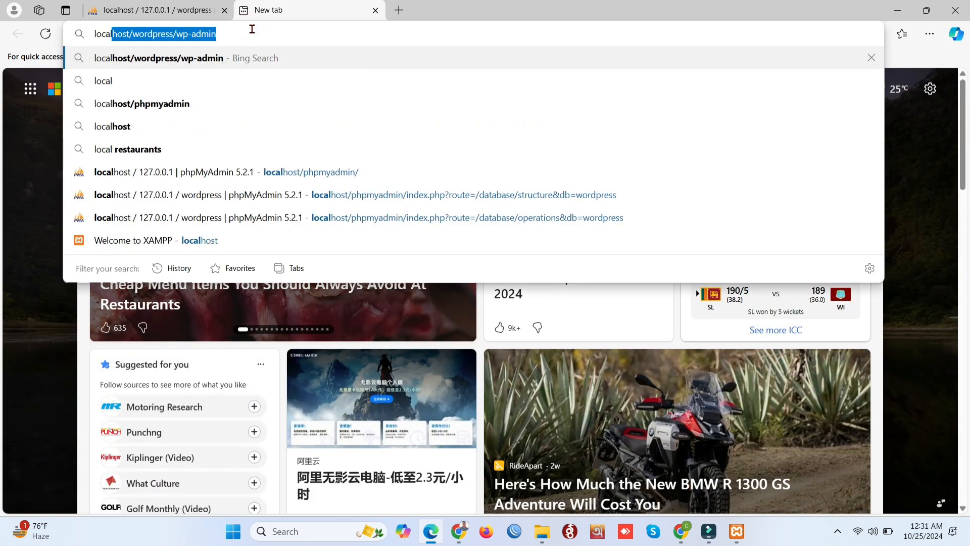
pyautogui.write('host')
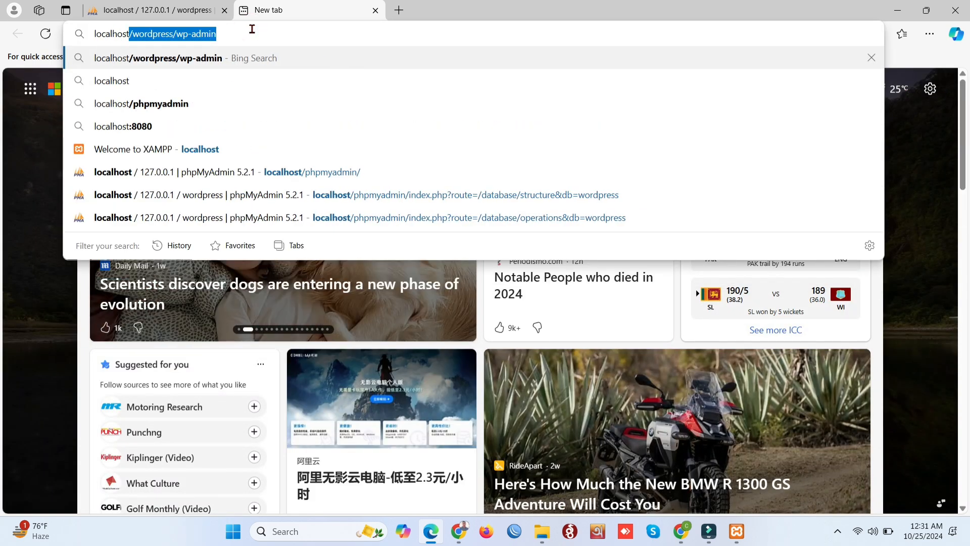
pyautogui.write('/')
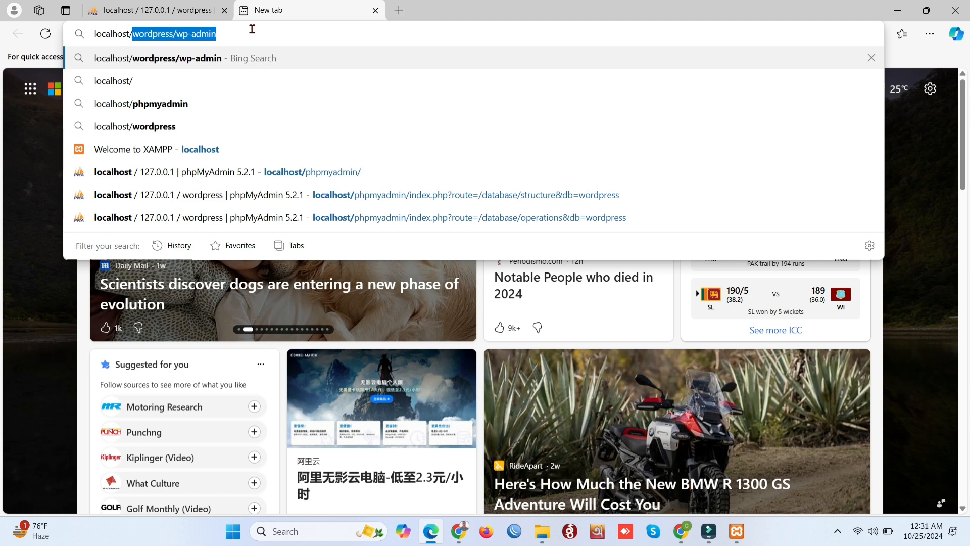
pyautogui.write('wordp')
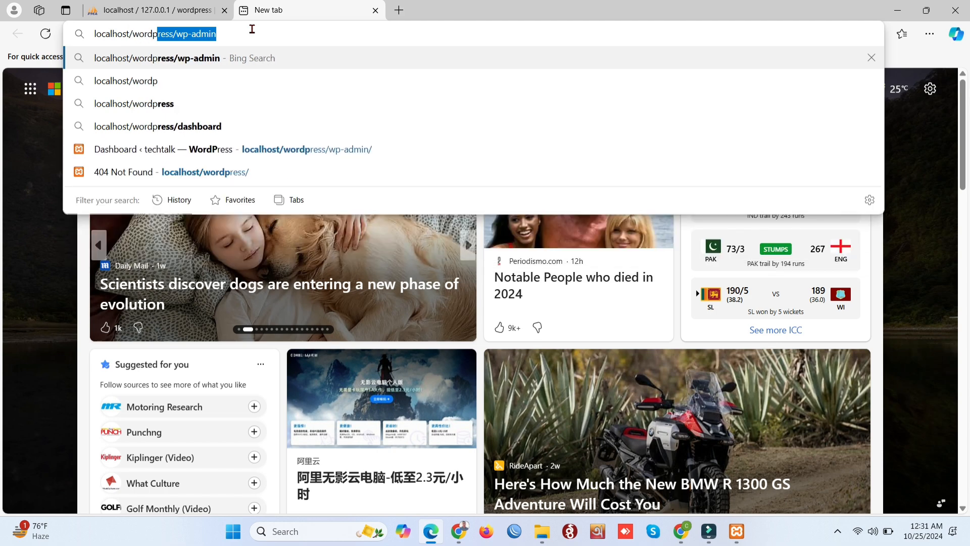
pyautogui.write('ress')
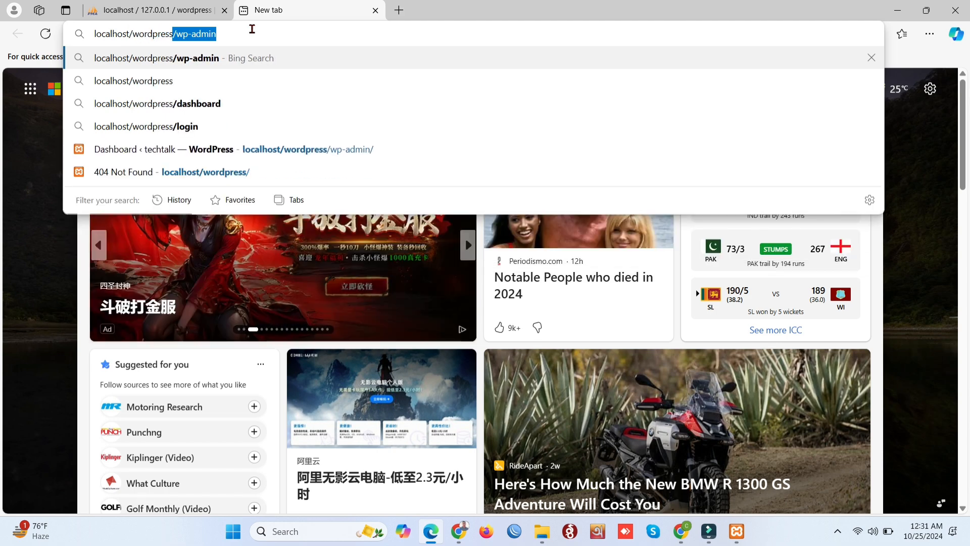
pyautogui.press('BackSpace')
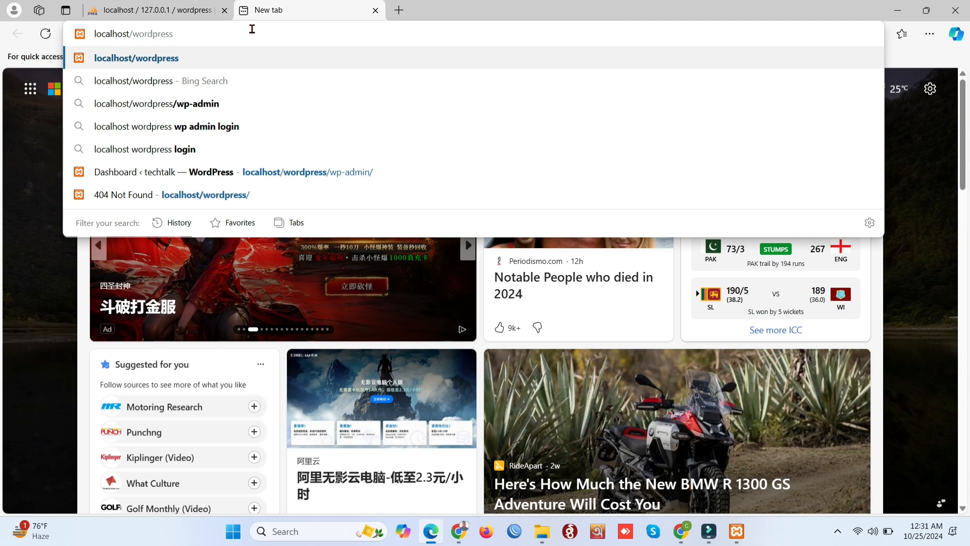
pyautogui.press('Return')
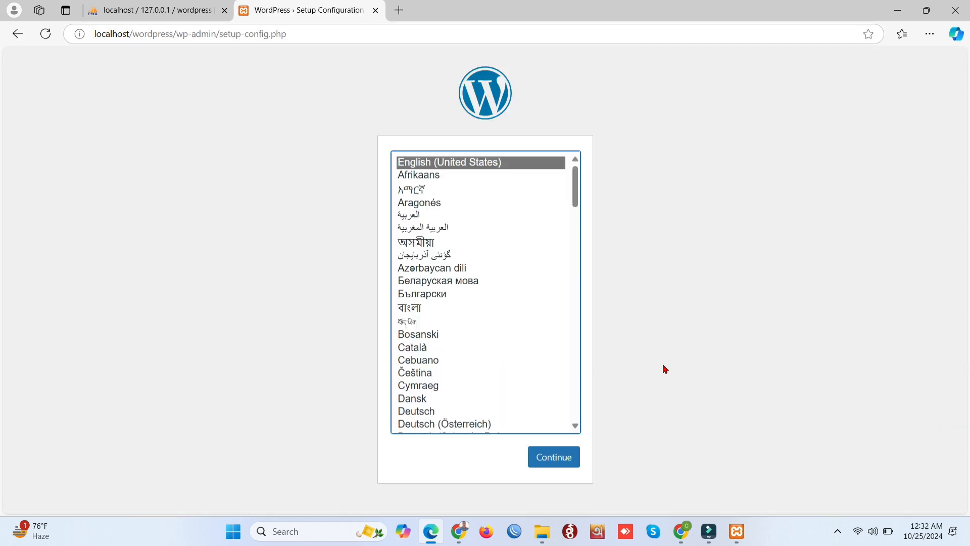
# Keep English (United States) and submit database name wordpress with username root
pyautogui.click(563, 461)
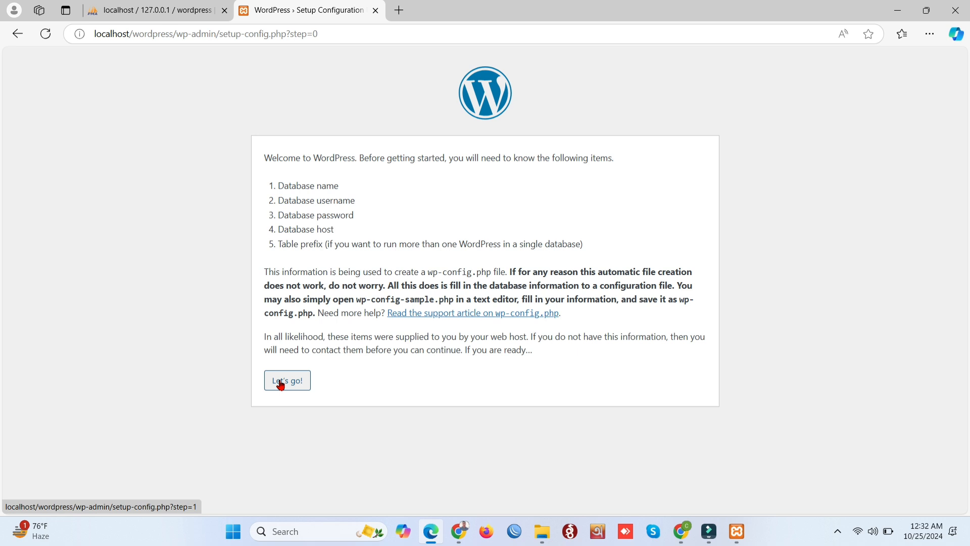
pyautogui.click(281, 384)
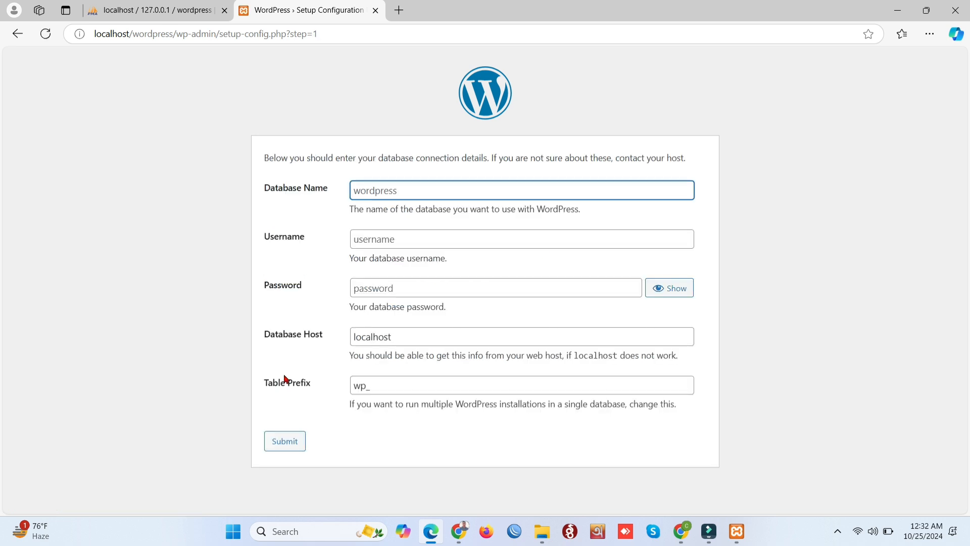
pyautogui.click(394, 192)
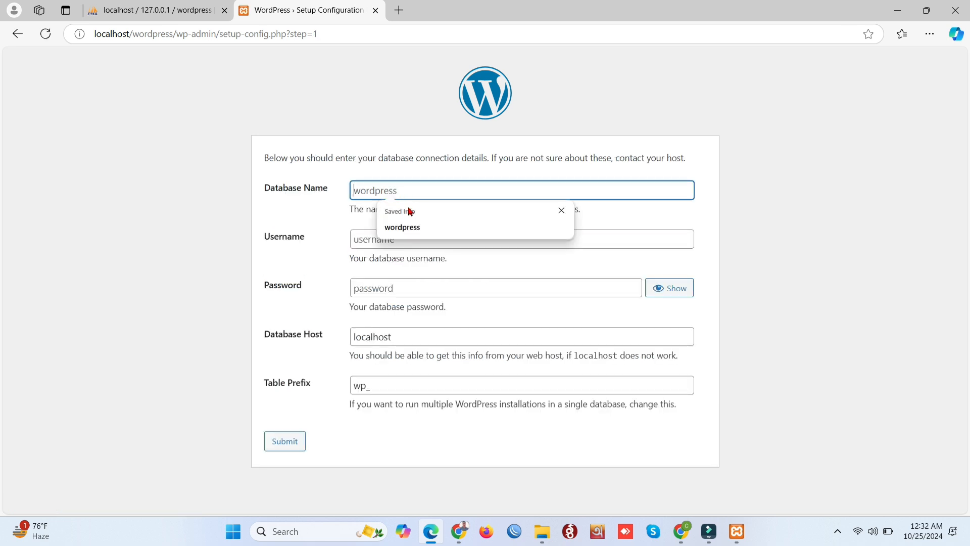
pyautogui.click(419, 226)
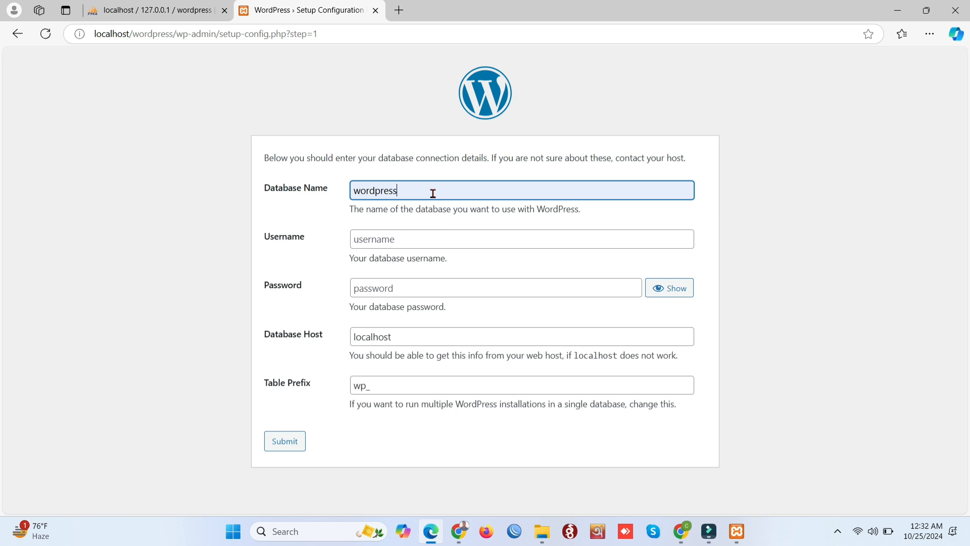
pyautogui.click(406, 241)
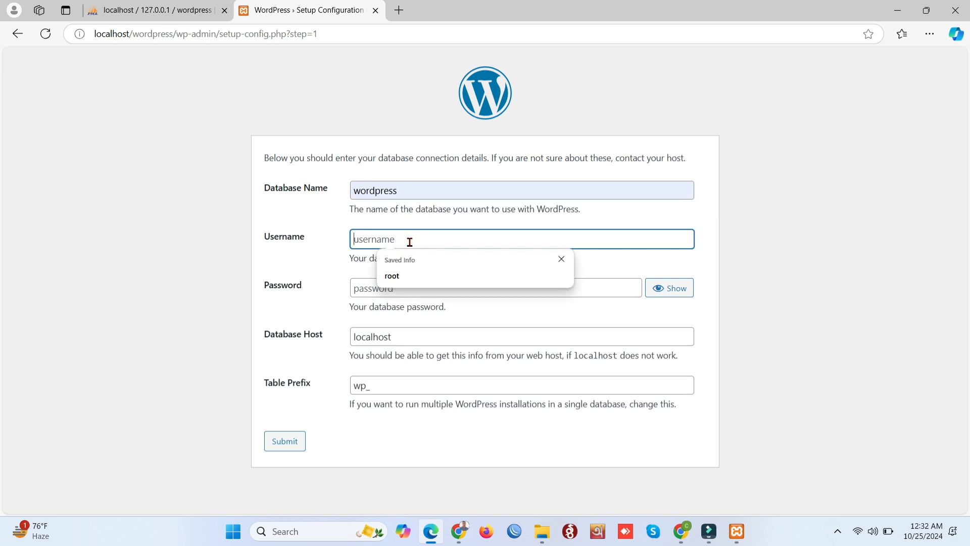
pyautogui.click(409, 270)
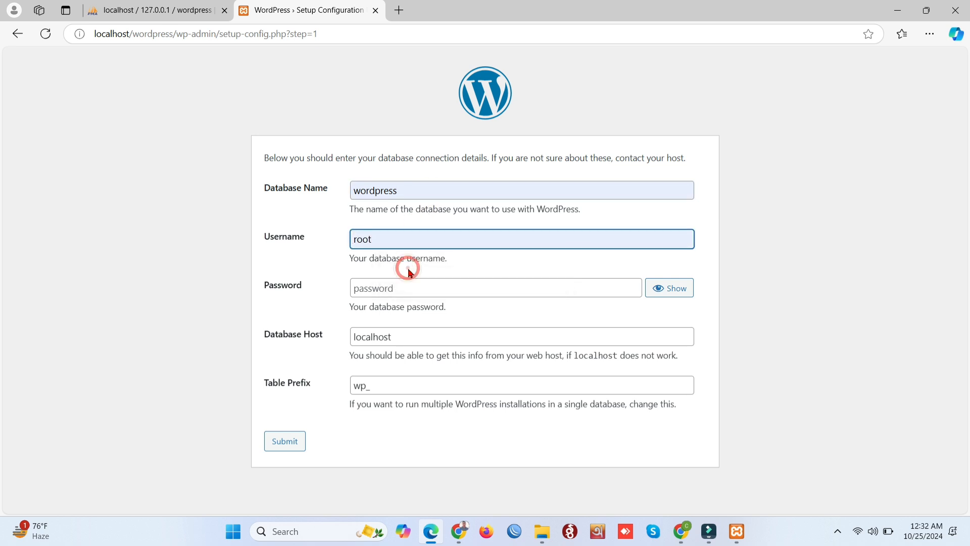
pyautogui.click(285, 440)
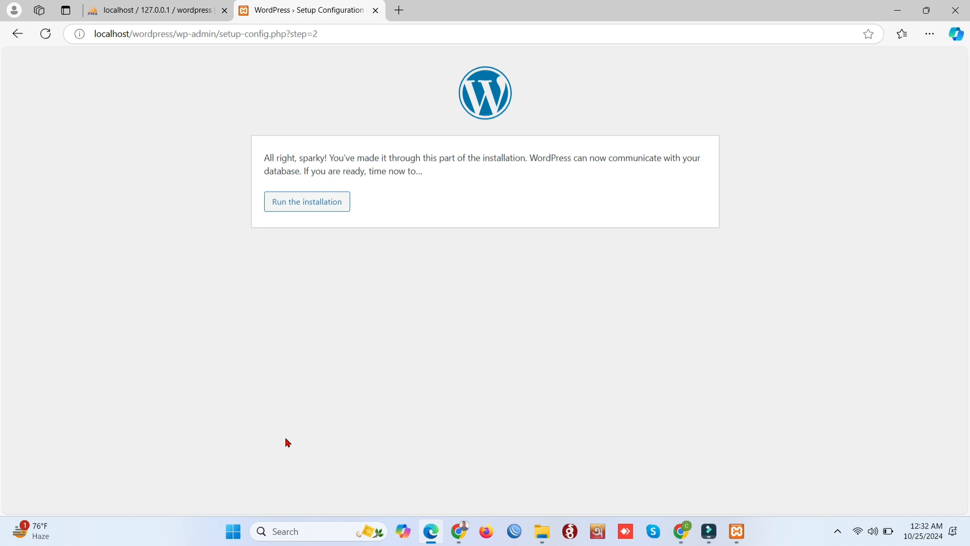
# Run the WordPress installation to reach the site information form
pyautogui.click(300, 210)
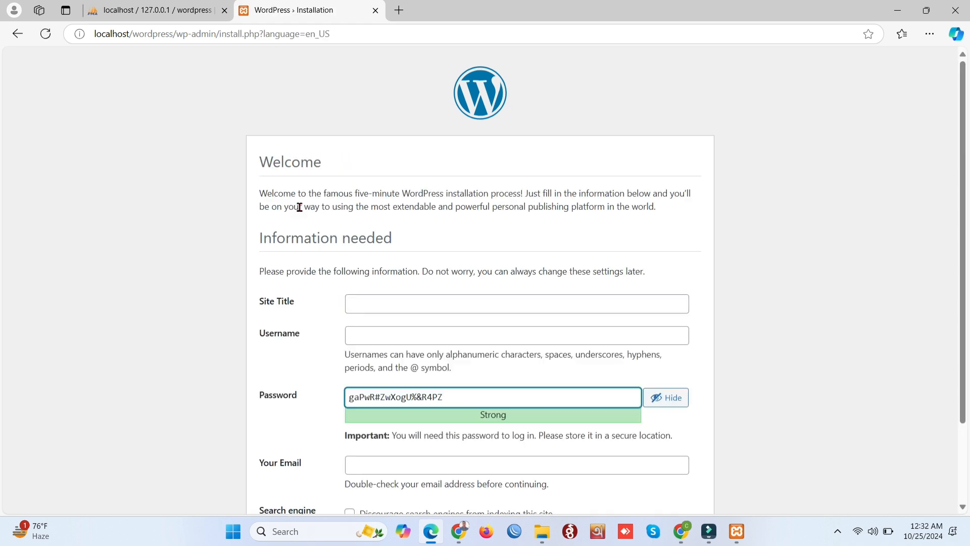
pyautogui.scroll(-2, 303, 207)
pyautogui.click(396, 200)
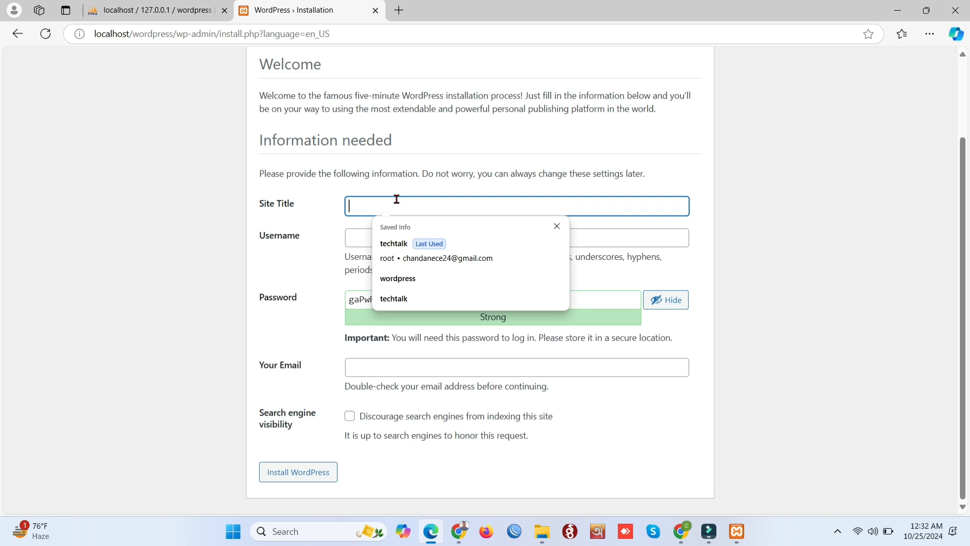
# Enter site title Techtalk and admin username root
pyautogui.write('Techtal')
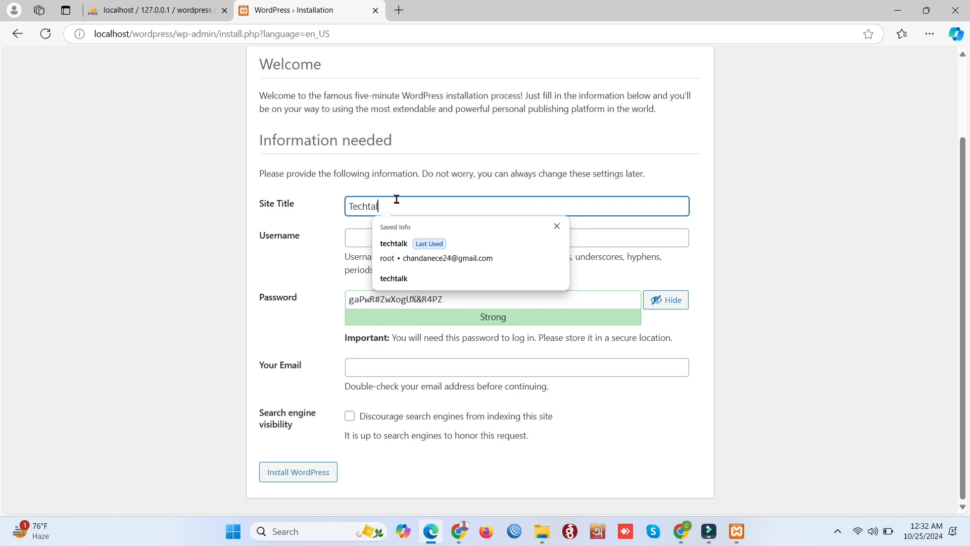
pyautogui.write('k')
pyautogui.click(361, 238)
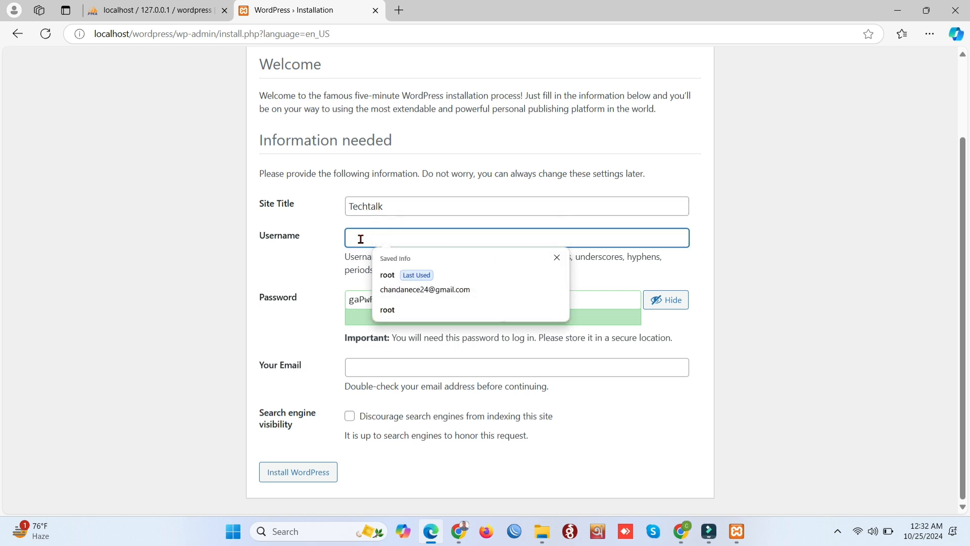
pyautogui.write('root')
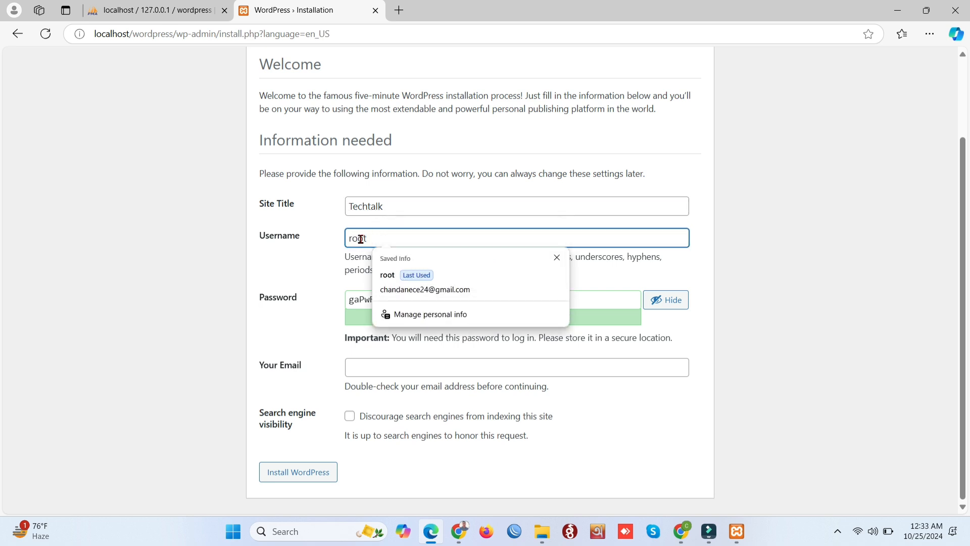
pyautogui.click(312, 305)
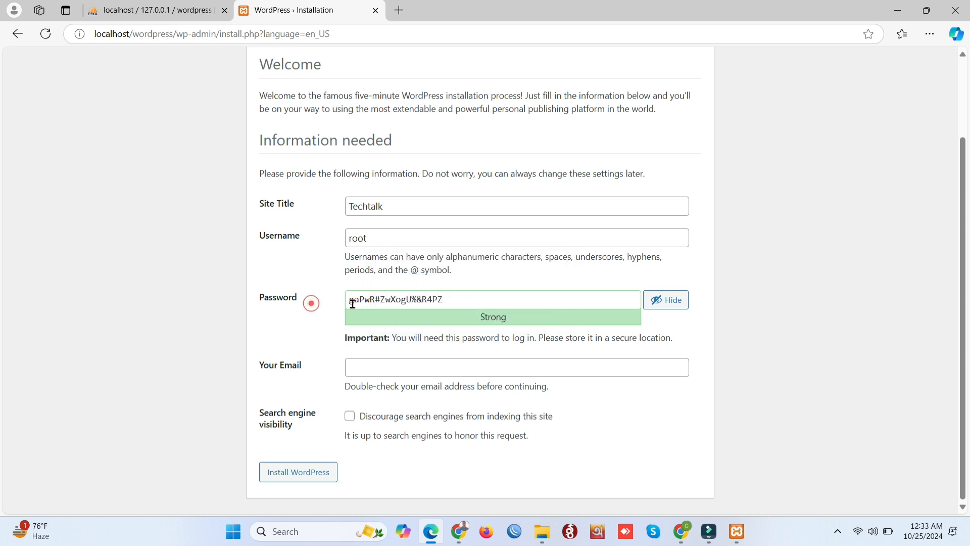
# Replace the generated password with a weak one and confirm its use
pyautogui.click(469, 302)
pyautogui.moveTo(419, 302); pyautogui.dragTo(335, 305)
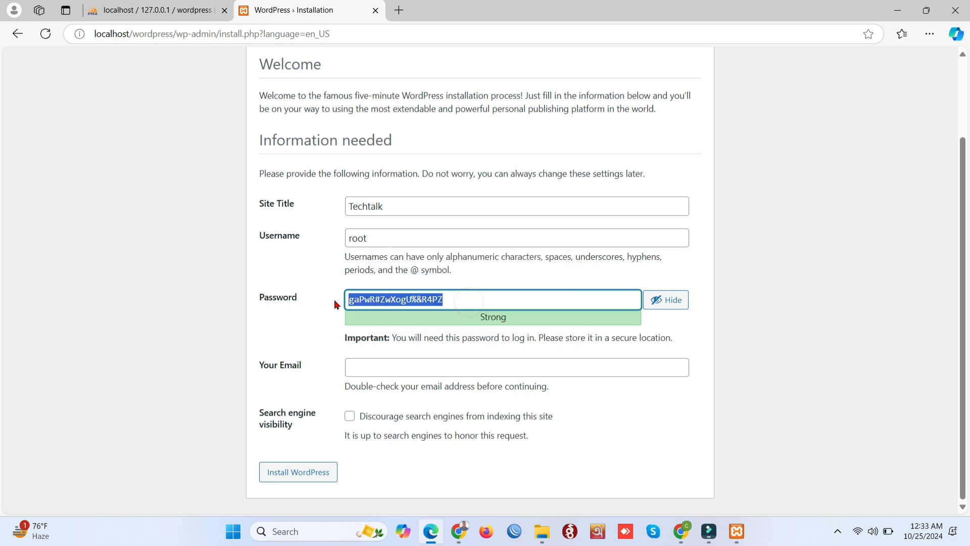
pyautogui.write('root')
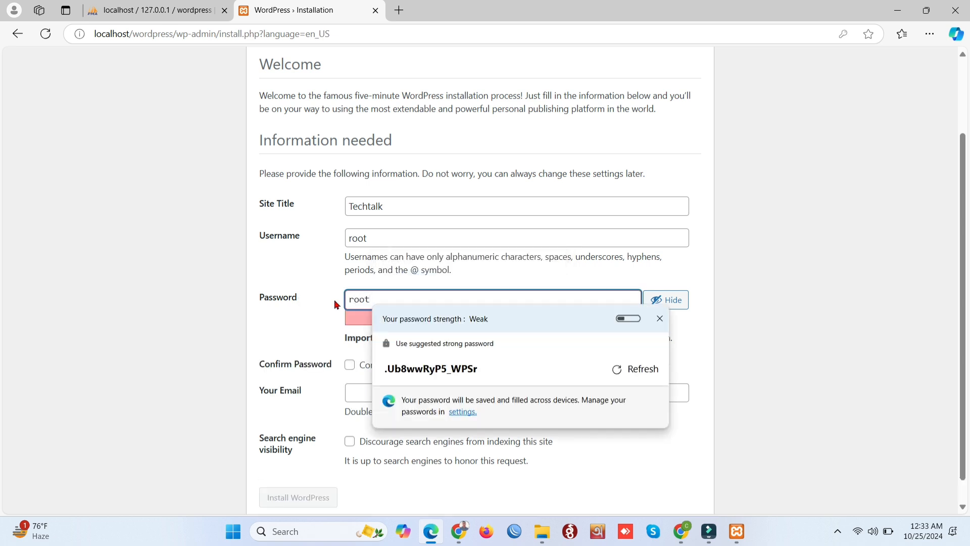
pyautogui.click(318, 331)
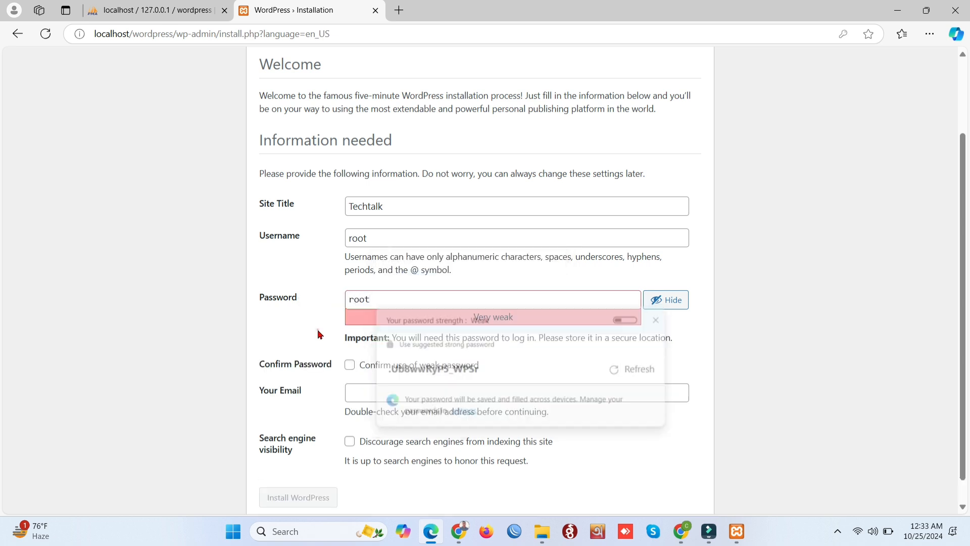
pyautogui.click(352, 367)
# Enter the admin e-mail address and discourage search engines from indexing the site
pyautogui.scroll(-1, 354, 366)
pyautogui.click(372, 370)
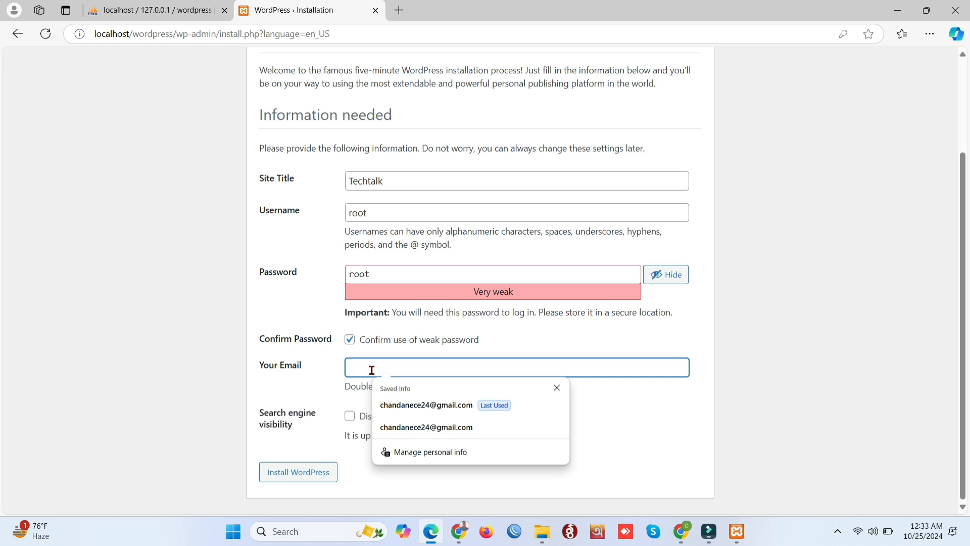
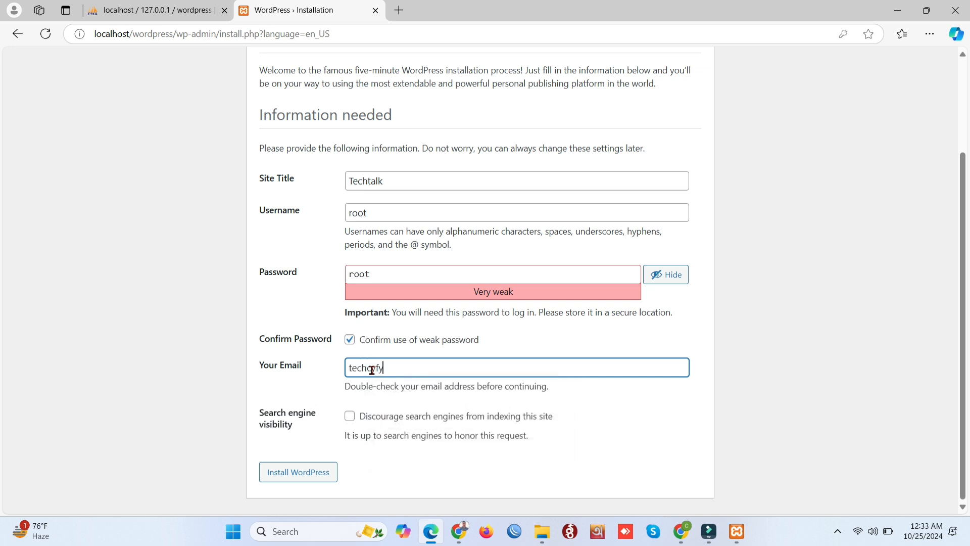
pyautogui.click(351, 417)
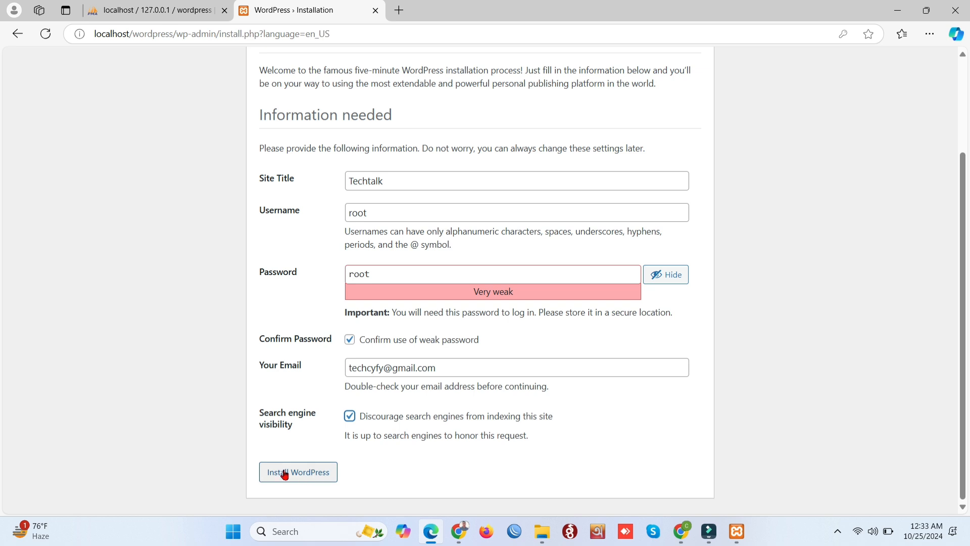
# Install WordPress and proceed to the login page
pyautogui.click(313, 474)
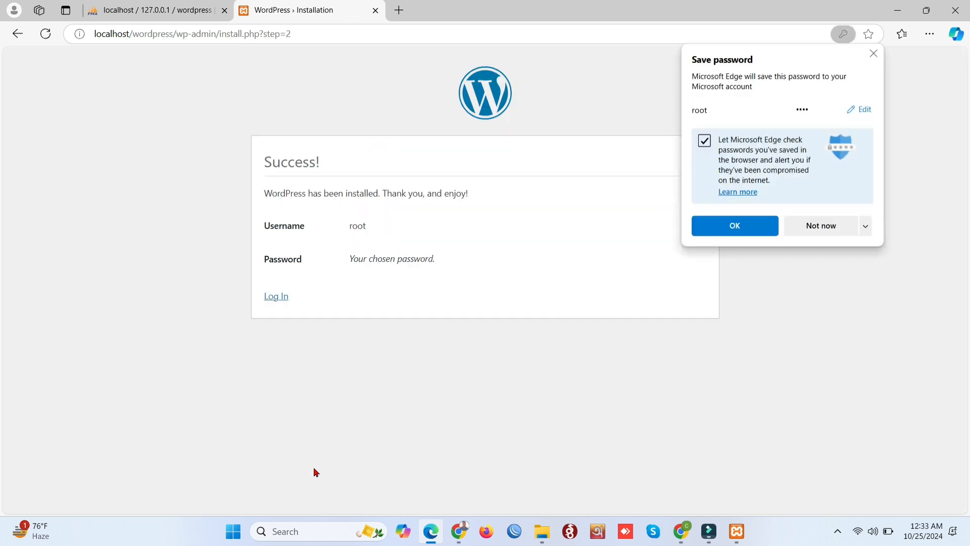
pyautogui.click(384, 258)
pyautogui.click(273, 296)
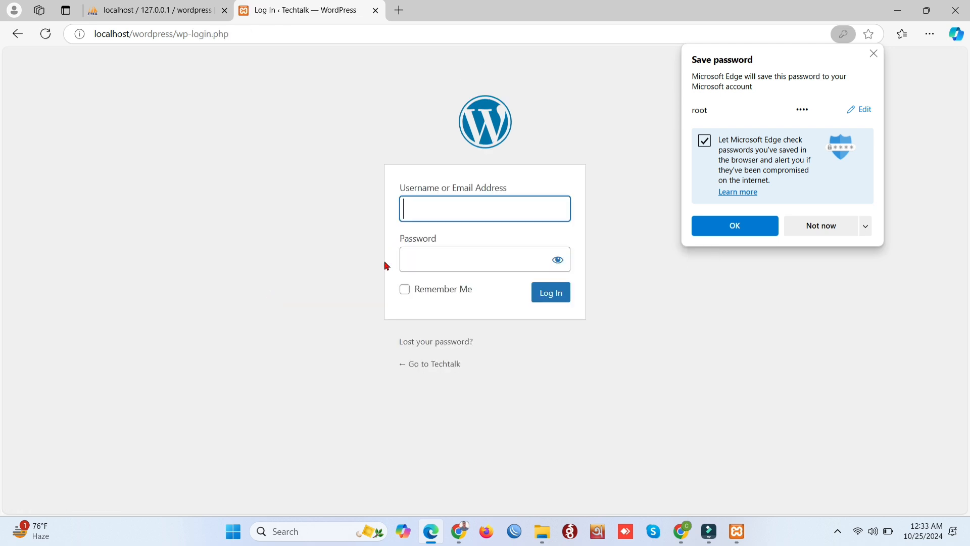
# Log in as root, letting Edge save the password
pyautogui.click(460, 209)
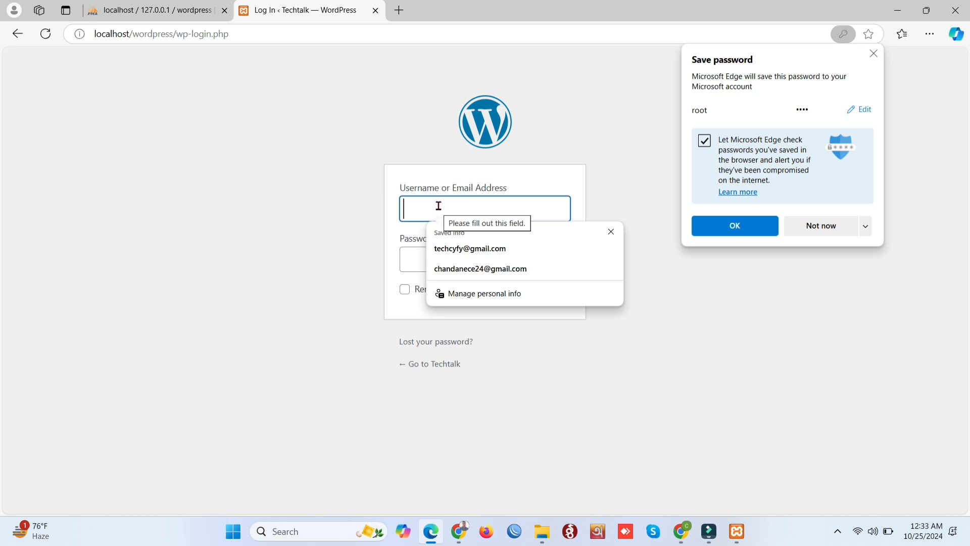
pyautogui.write('root')
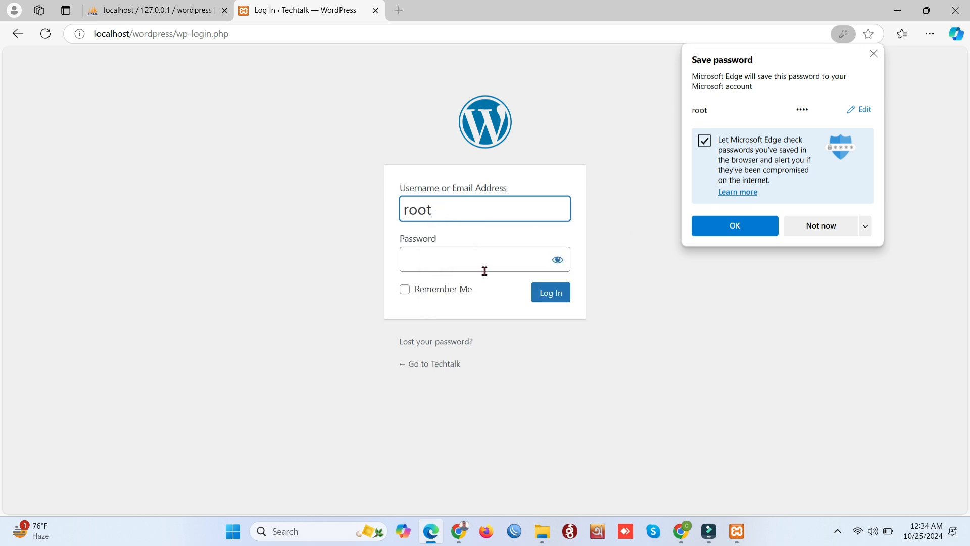
pyautogui.click(761, 222)
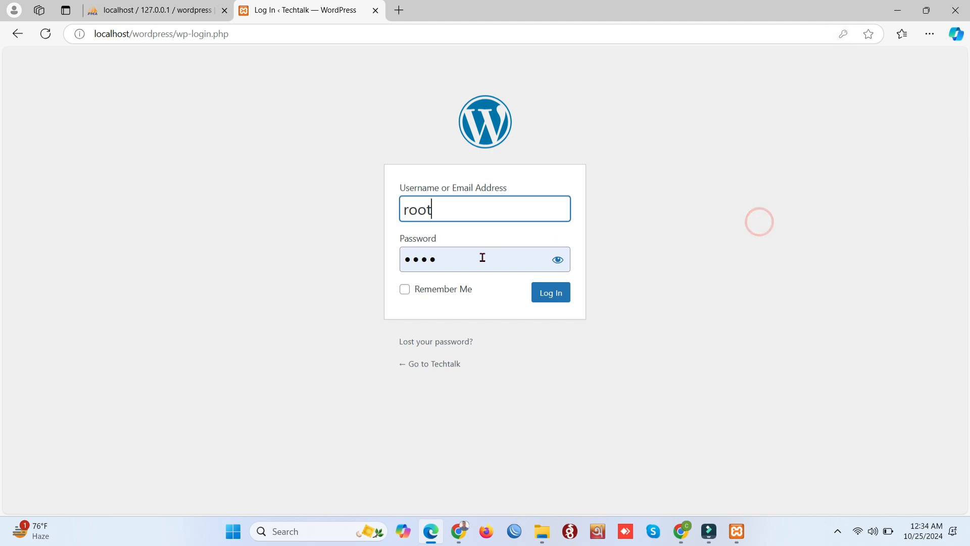
pyautogui.click(544, 305)
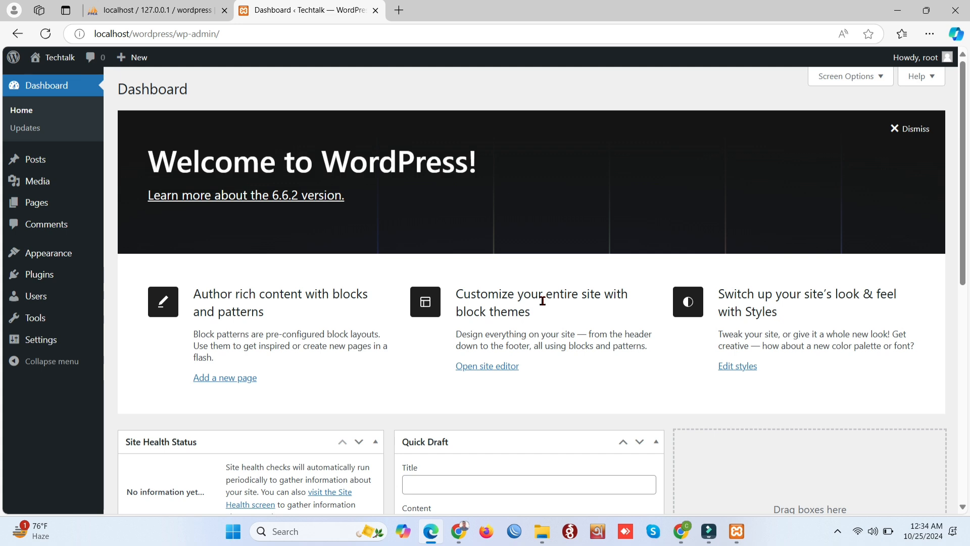
# Open the Techtalk front page from the admin bar in a new tab and switch to it
pyautogui.rightClick(47, 62)
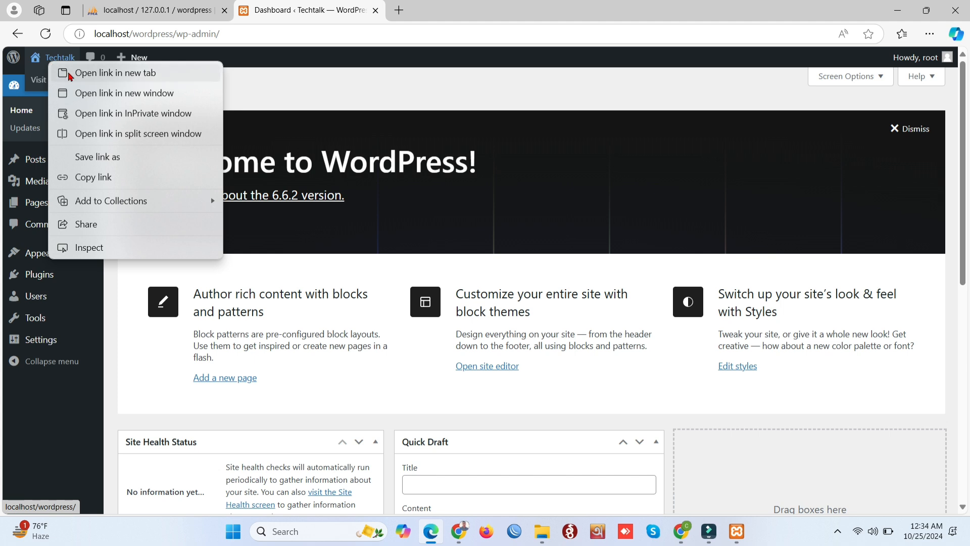
pyautogui.click(68, 72)
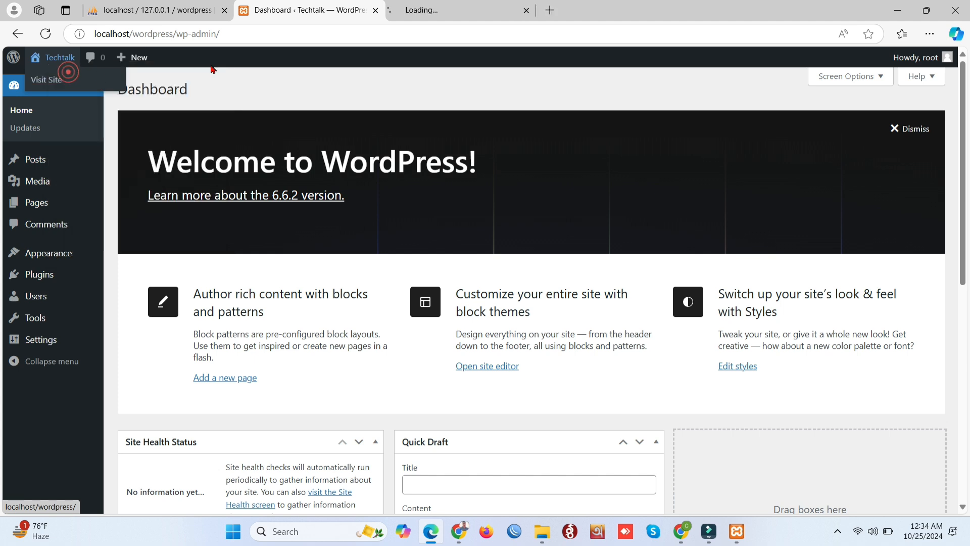
pyautogui.click(441, 12)
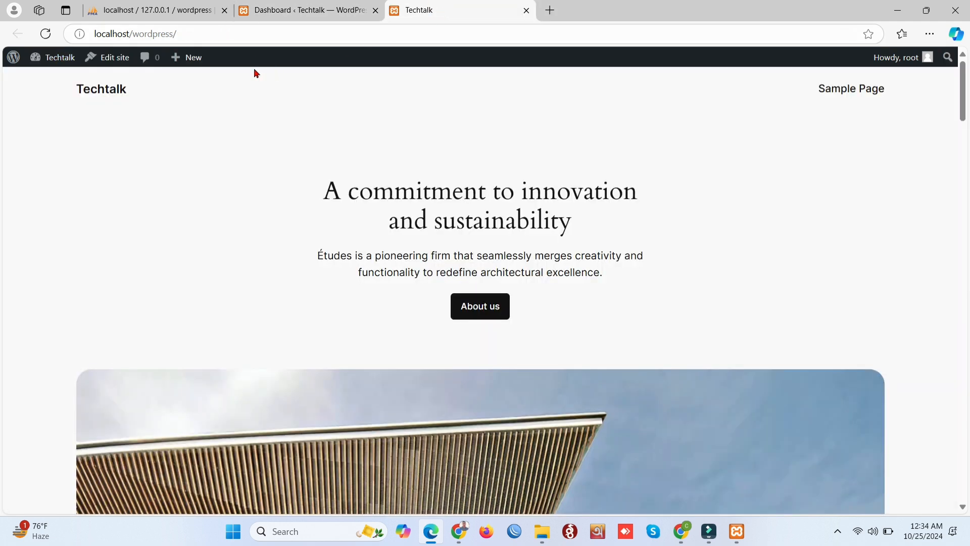
# Highlight the Techtalk site title and reload the front page through it
pyautogui.moveTo(72, 91); pyautogui.dragTo(164, 92)
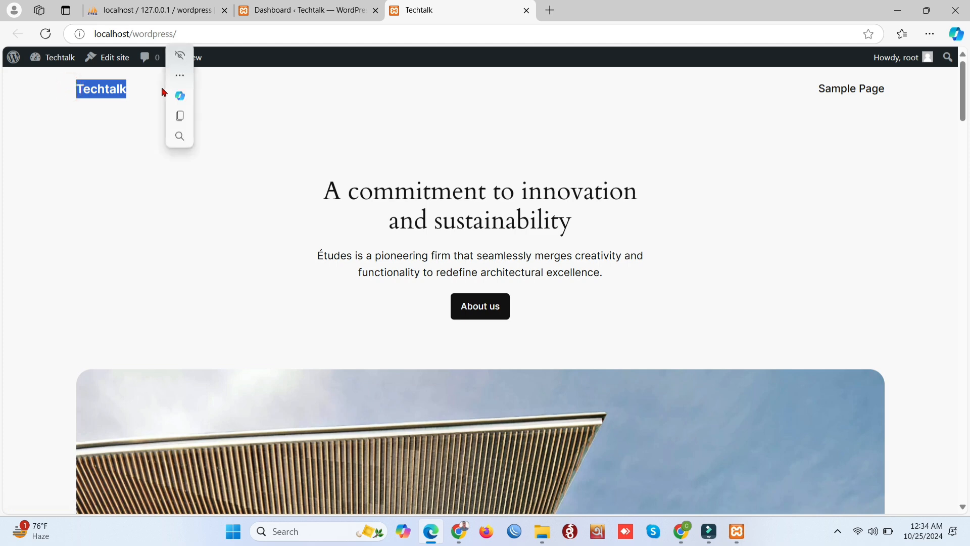
pyautogui.click(233, 111)
pyautogui.click(79, 91)
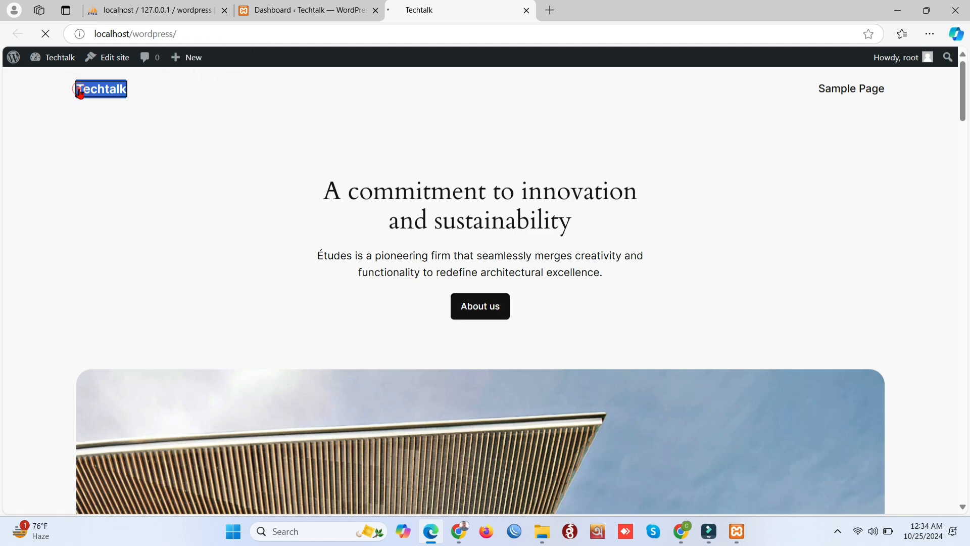
pyautogui.moveTo(59, 92); pyautogui.dragTo(143, 89)
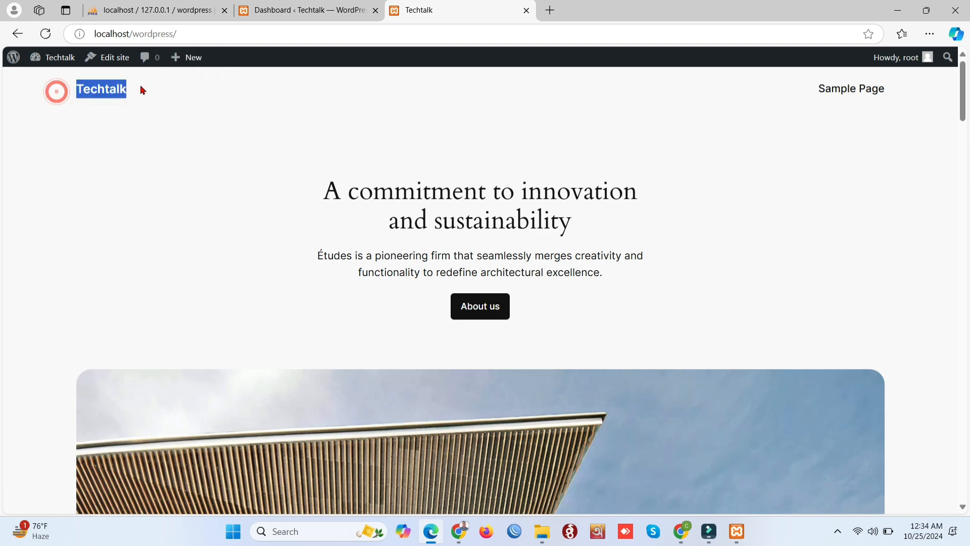
pyautogui.click(213, 184)
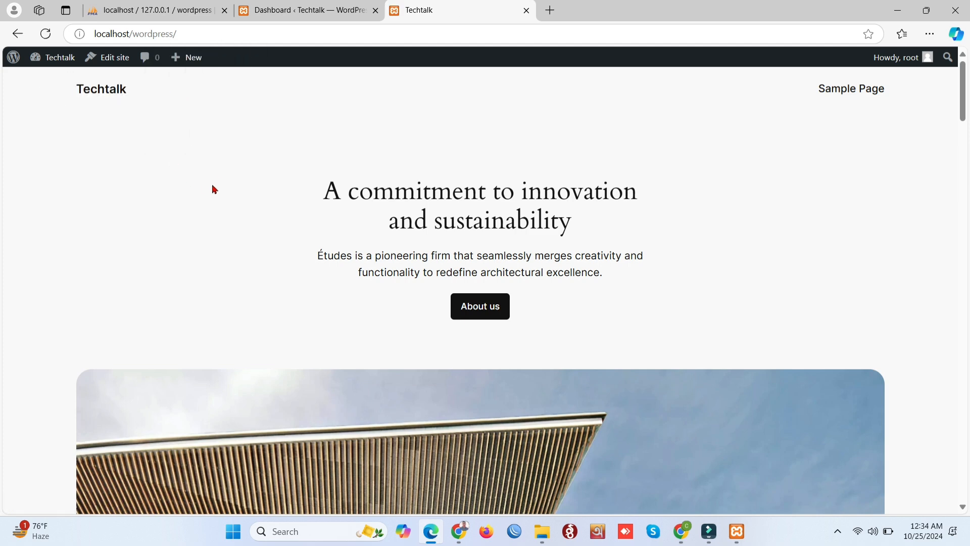
# Open Edit site past the welcome guide and select the Blog Home heading and paragraph blocks
pyautogui.click(119, 60)
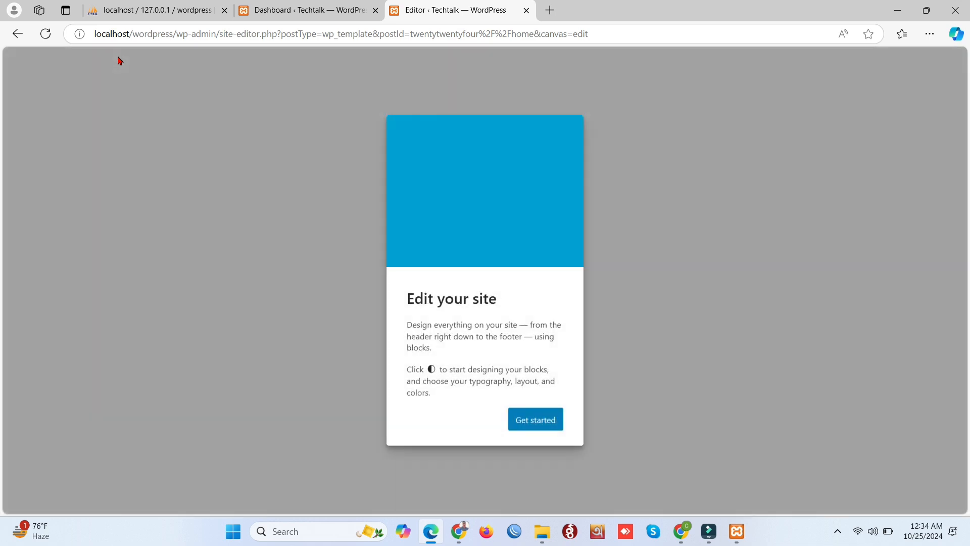
pyautogui.click(535, 419)
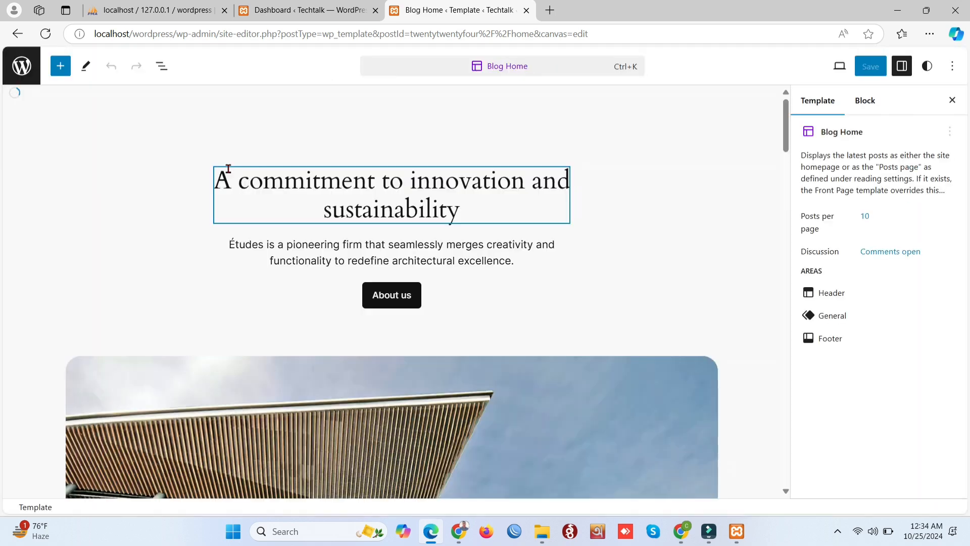
pyautogui.click(431, 217)
pyautogui.tripleClick(431, 217)
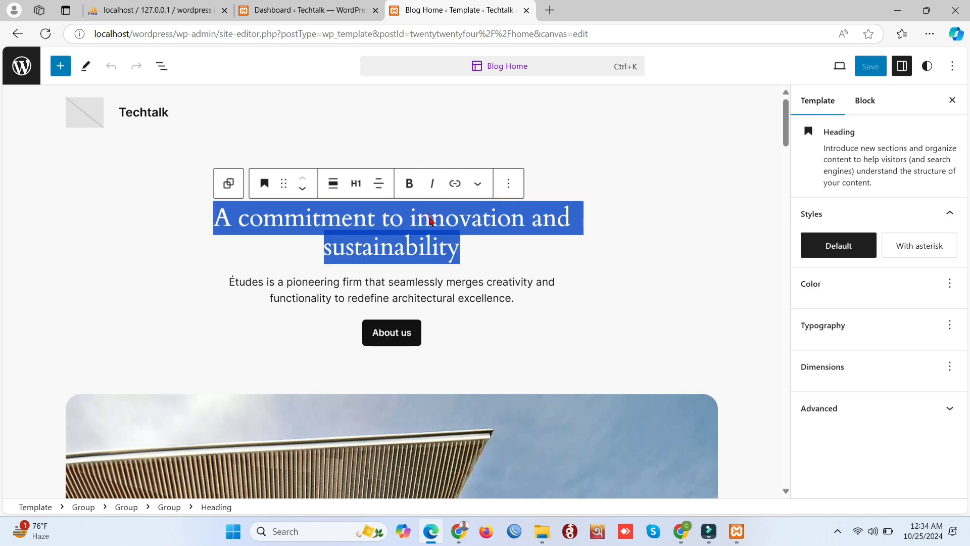
pyautogui.tripleClick(416, 290)
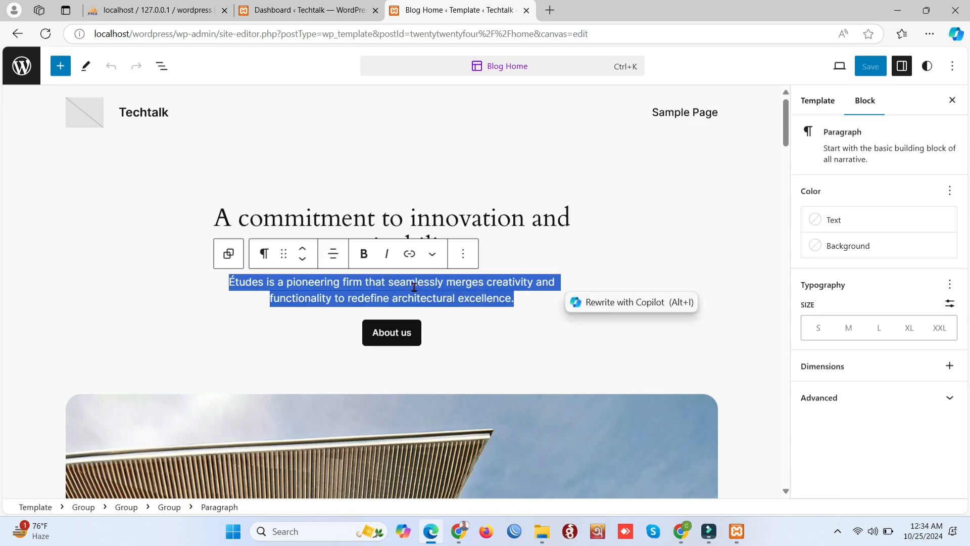
pyautogui.click(415, 286)
pyautogui.scroll(-10, 621, 282)
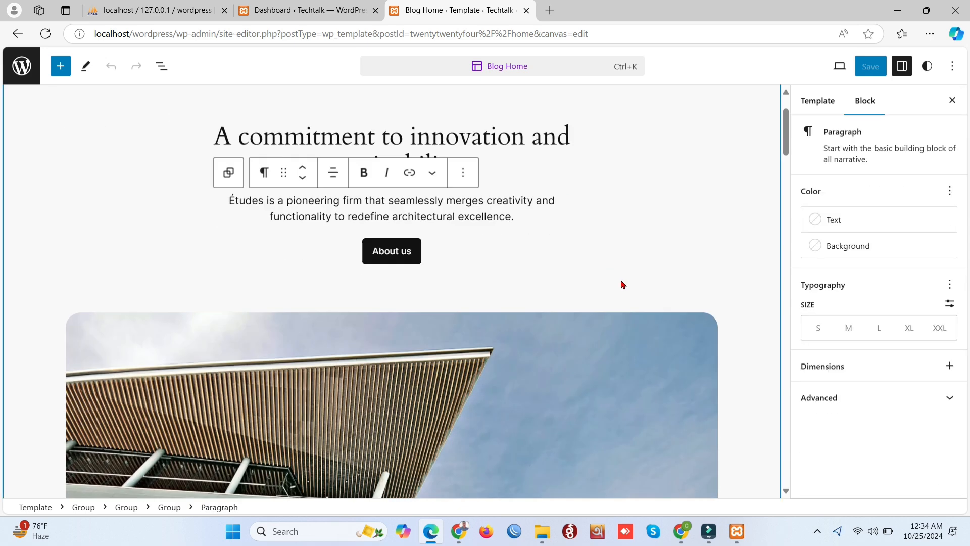